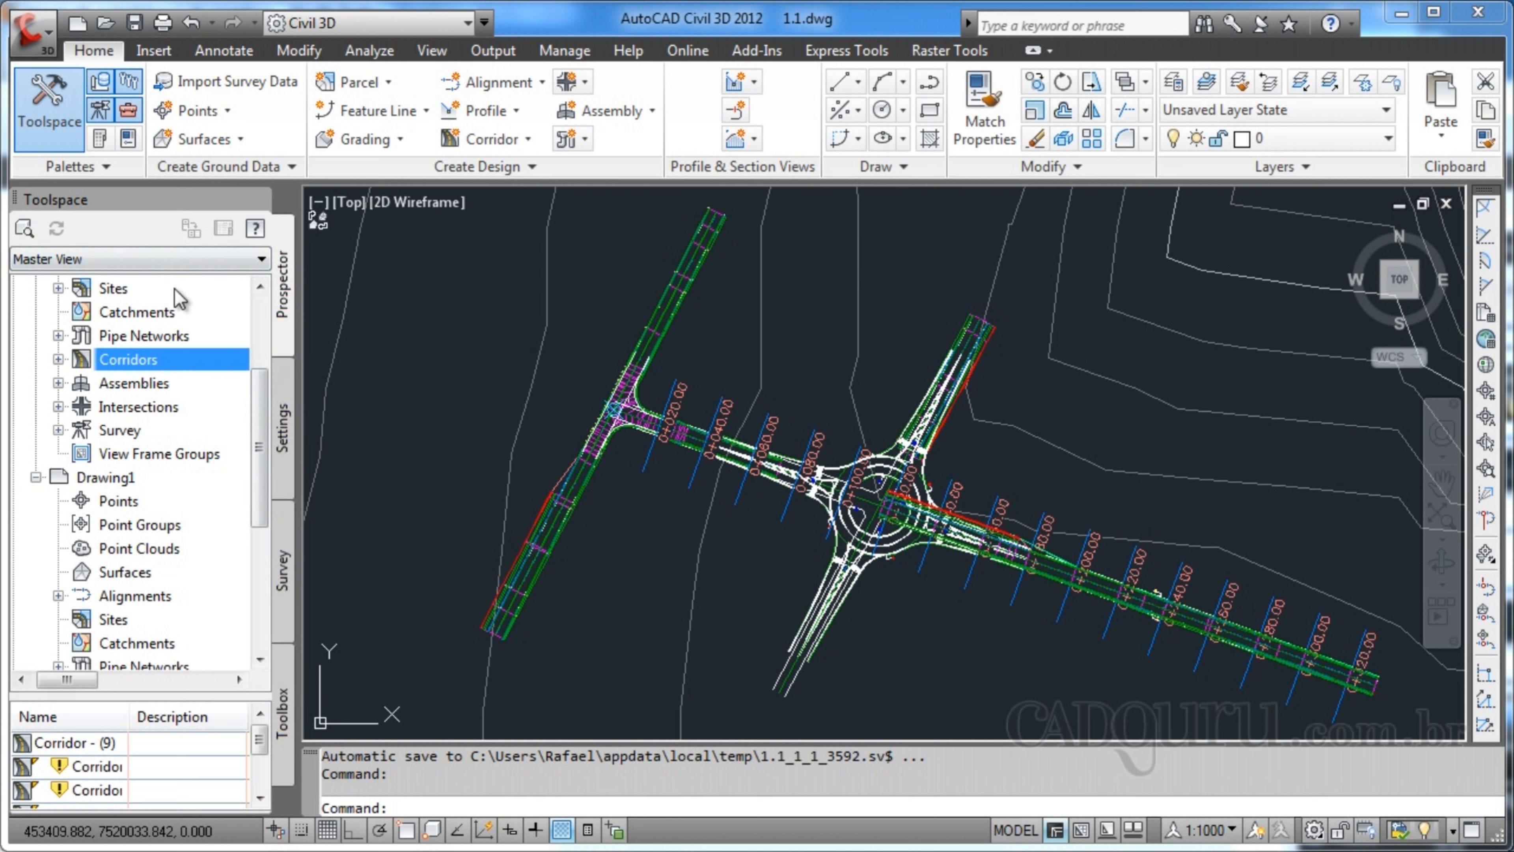
# Step: Expand the drawing's Corridors collection and highlight the Eixo1 baseline of Corridor - (18) in the model
pyautogui.moveTo(263, 393); pyautogui.dragTo(262, 367)
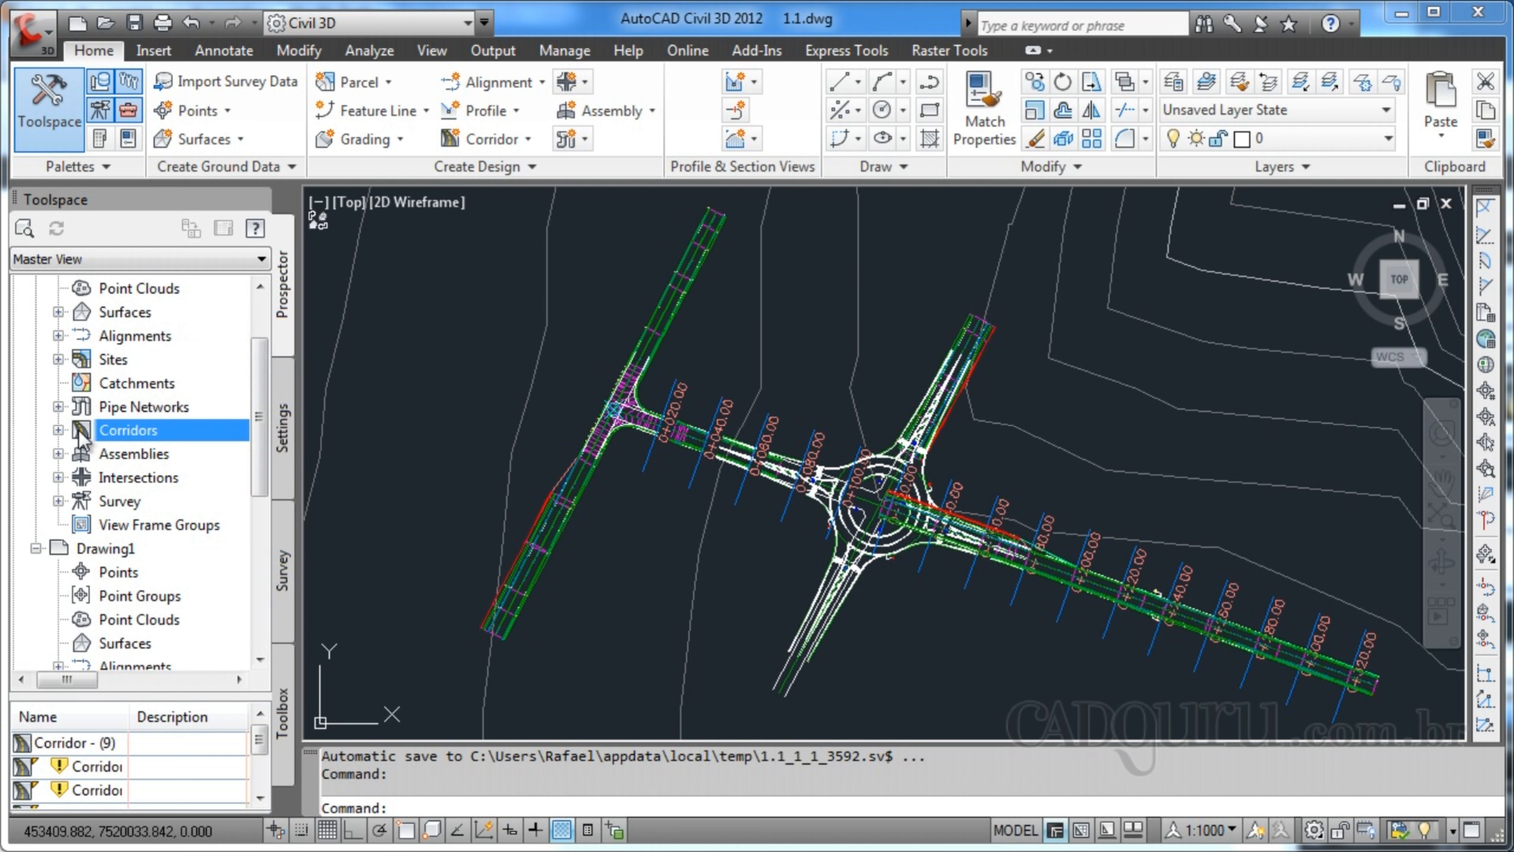
pyautogui.click(59, 430)
pyautogui.moveTo(260, 411); pyautogui.dragTo(255, 445)
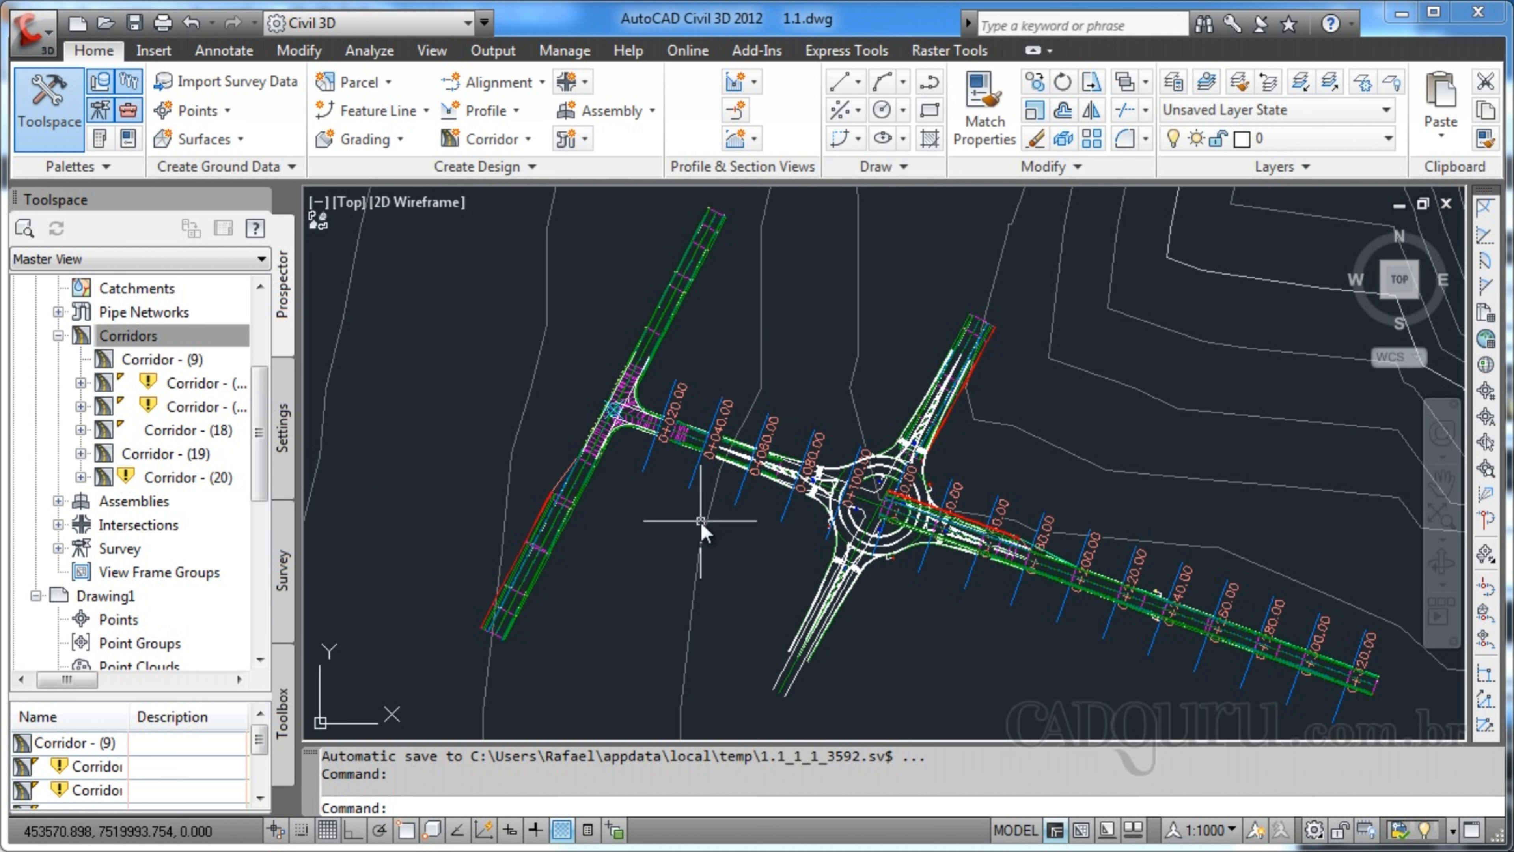
pyautogui.moveTo(696, 526)
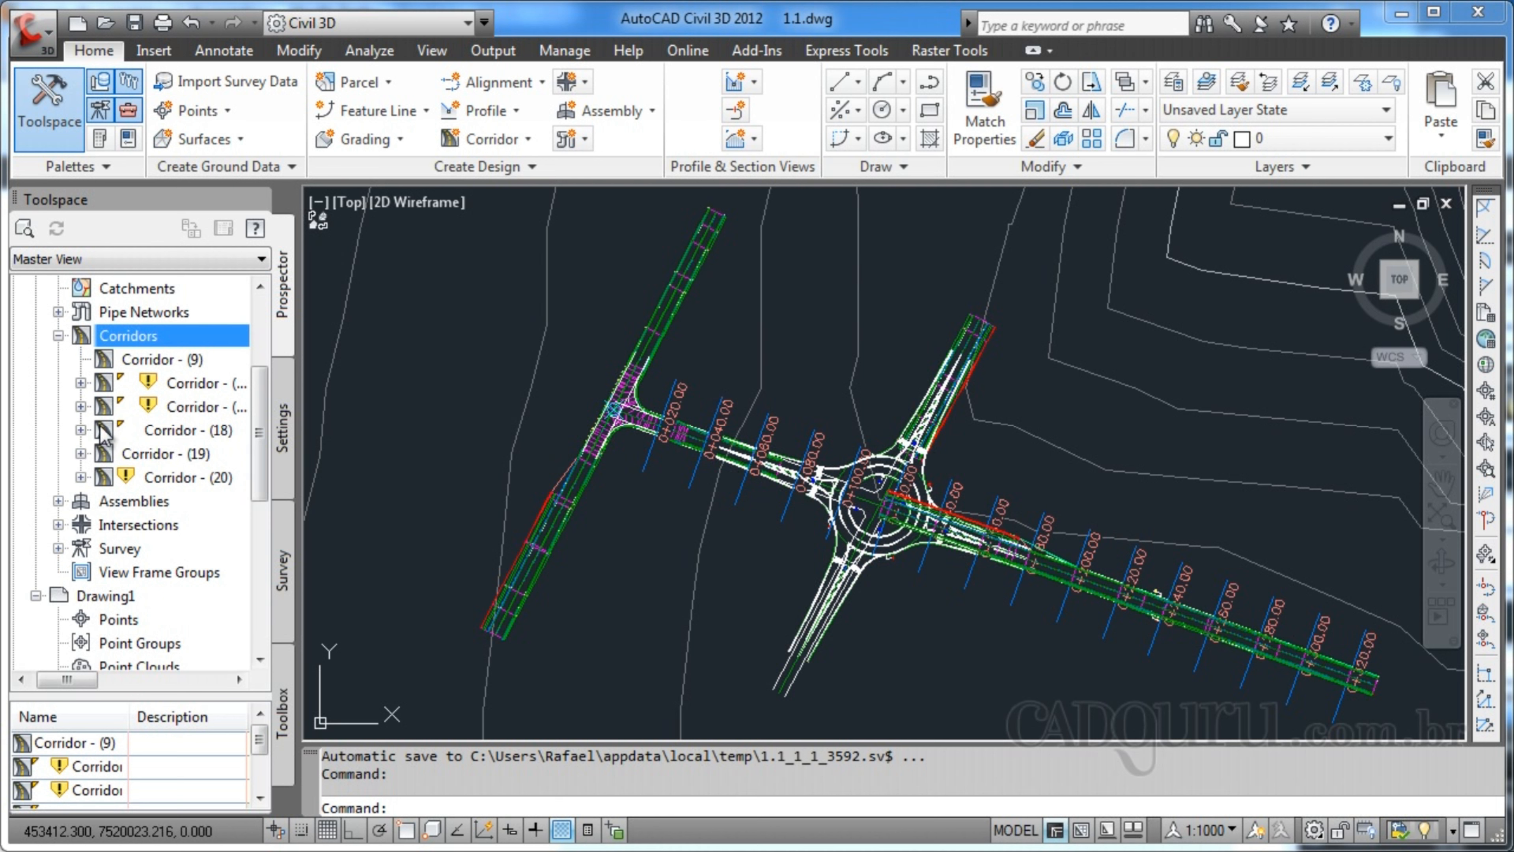
pyautogui.click(82, 431)
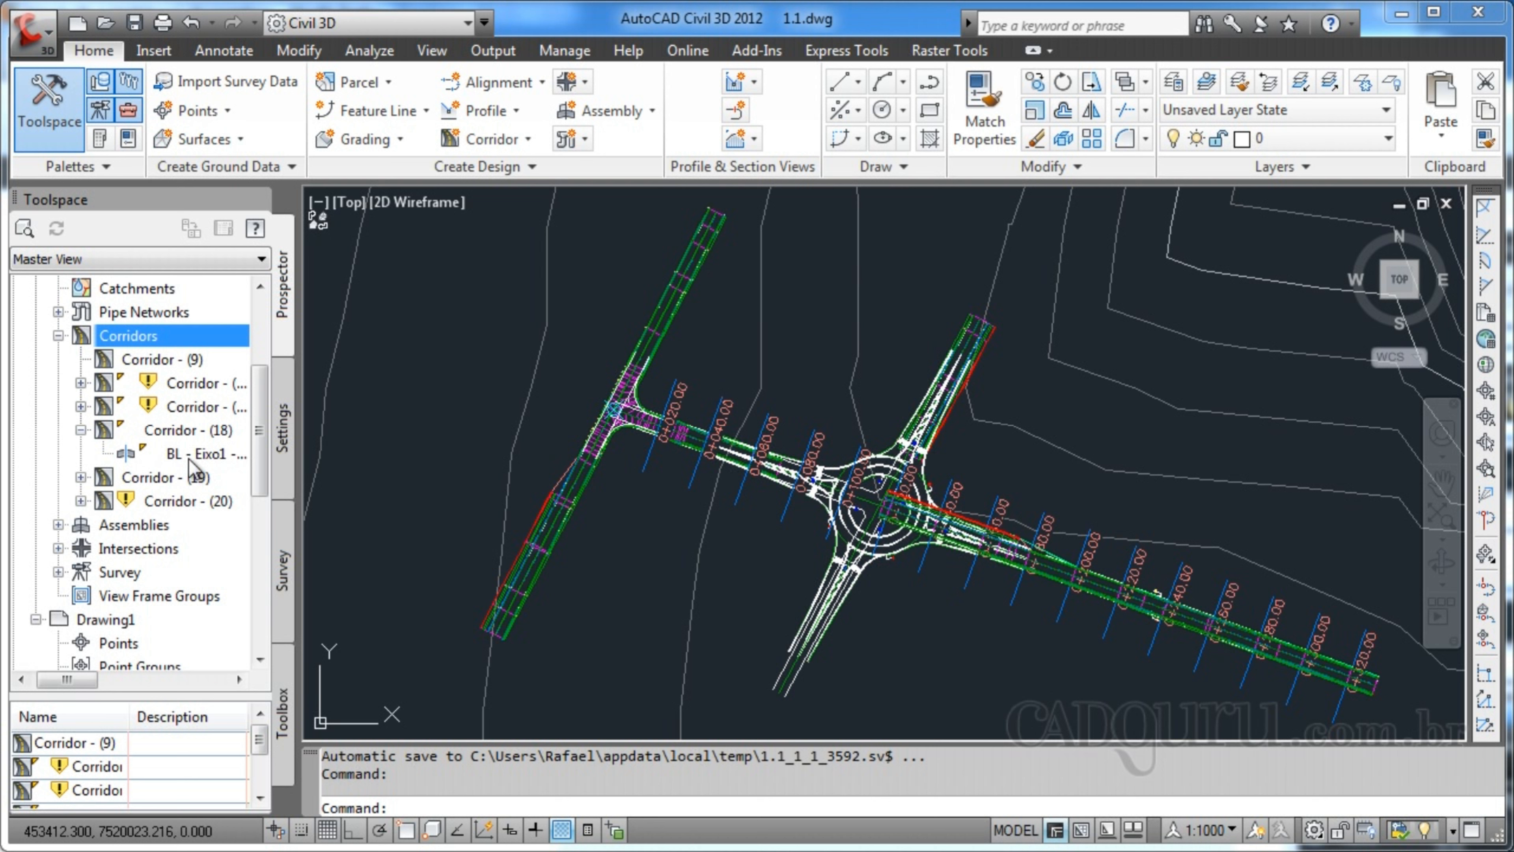
pyautogui.moveTo(205, 466)
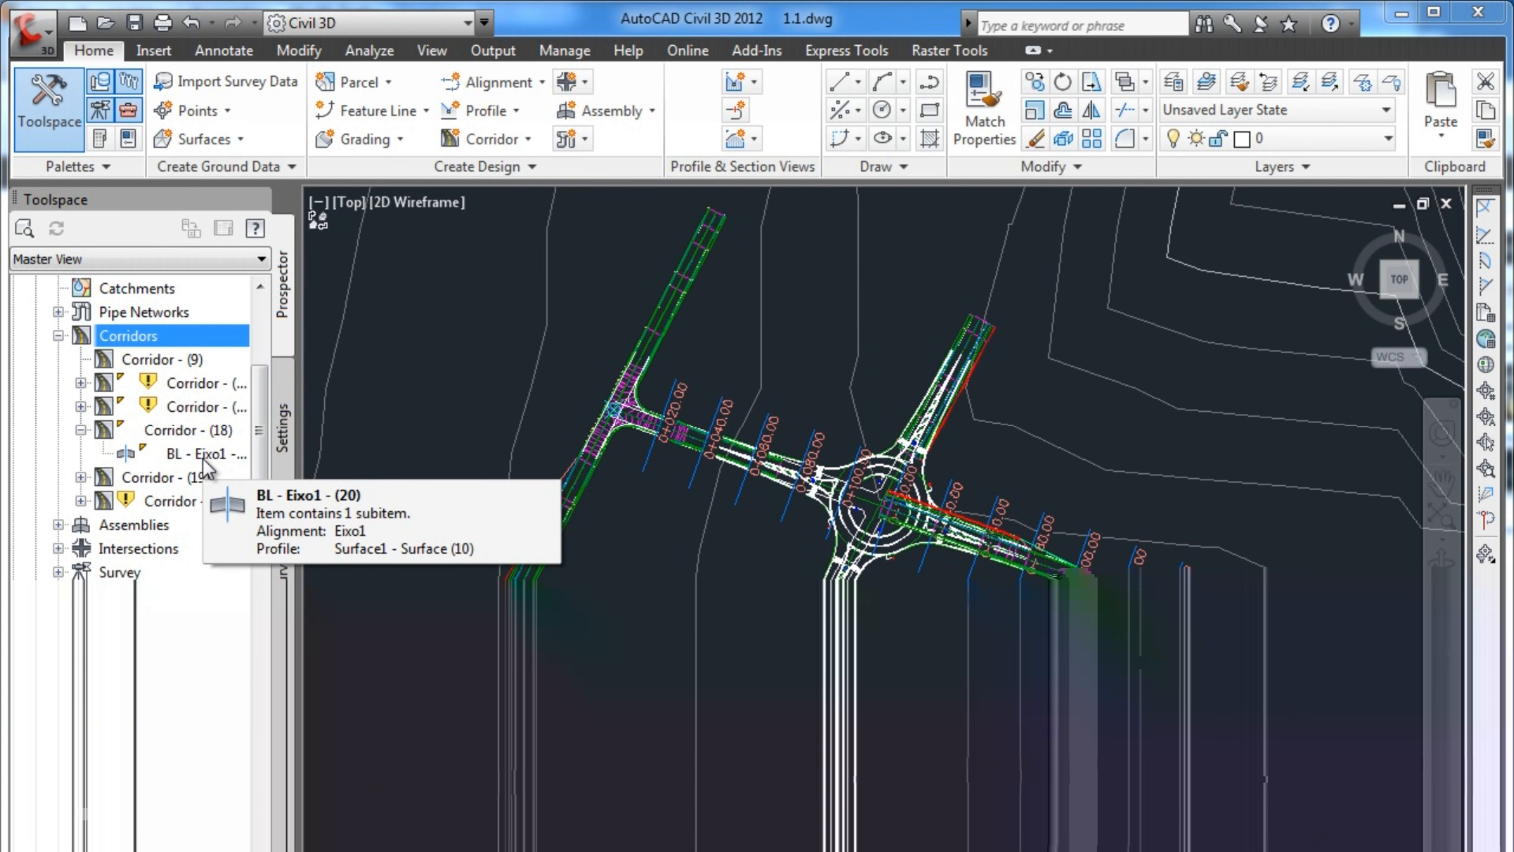
pyautogui.click(204, 454)
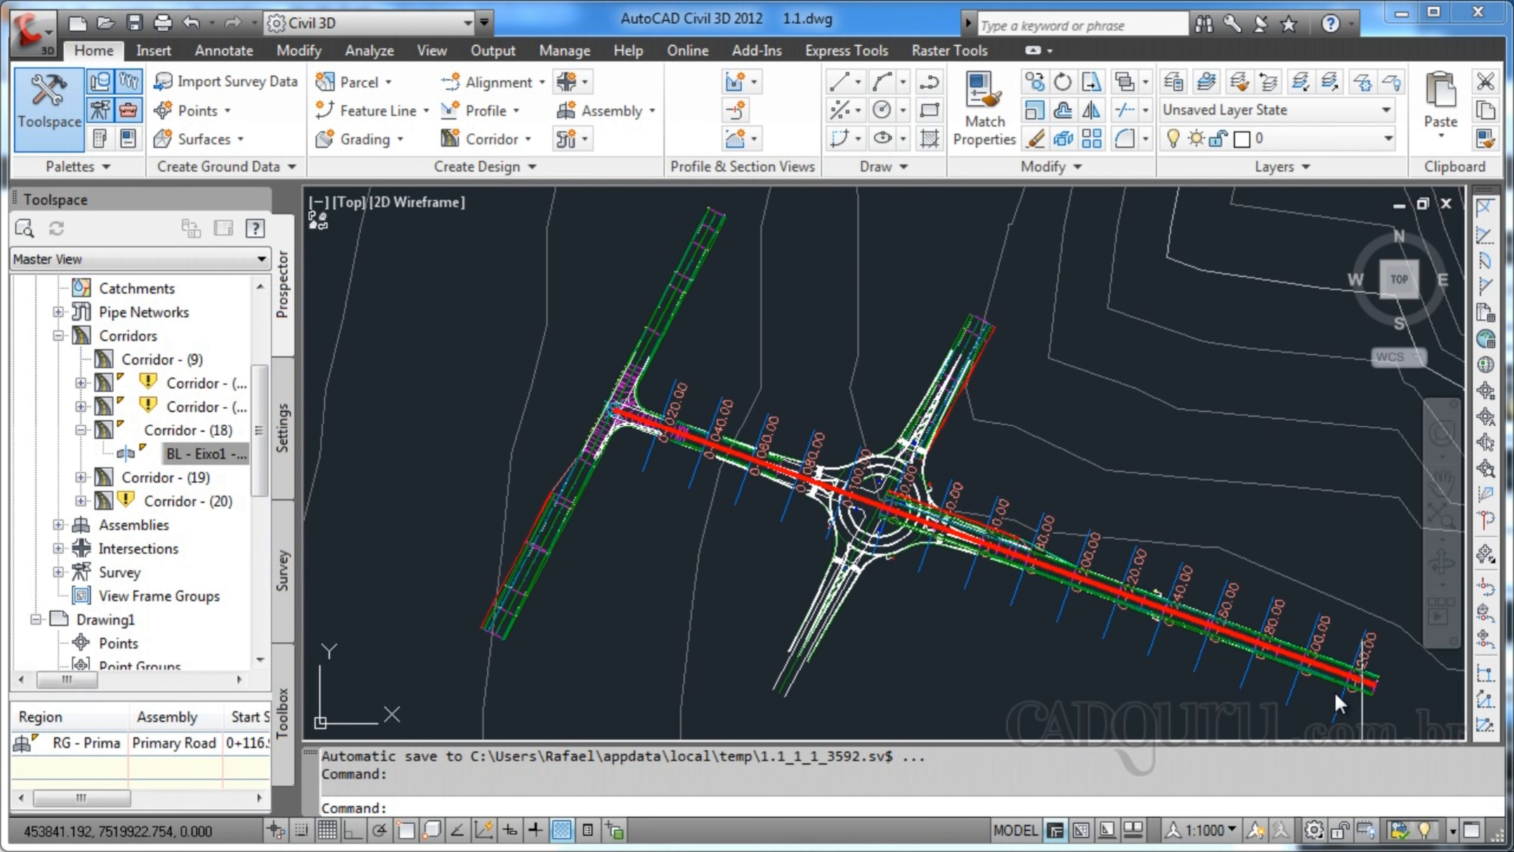
pyautogui.click(152, 455)
pyautogui.click(81, 431)
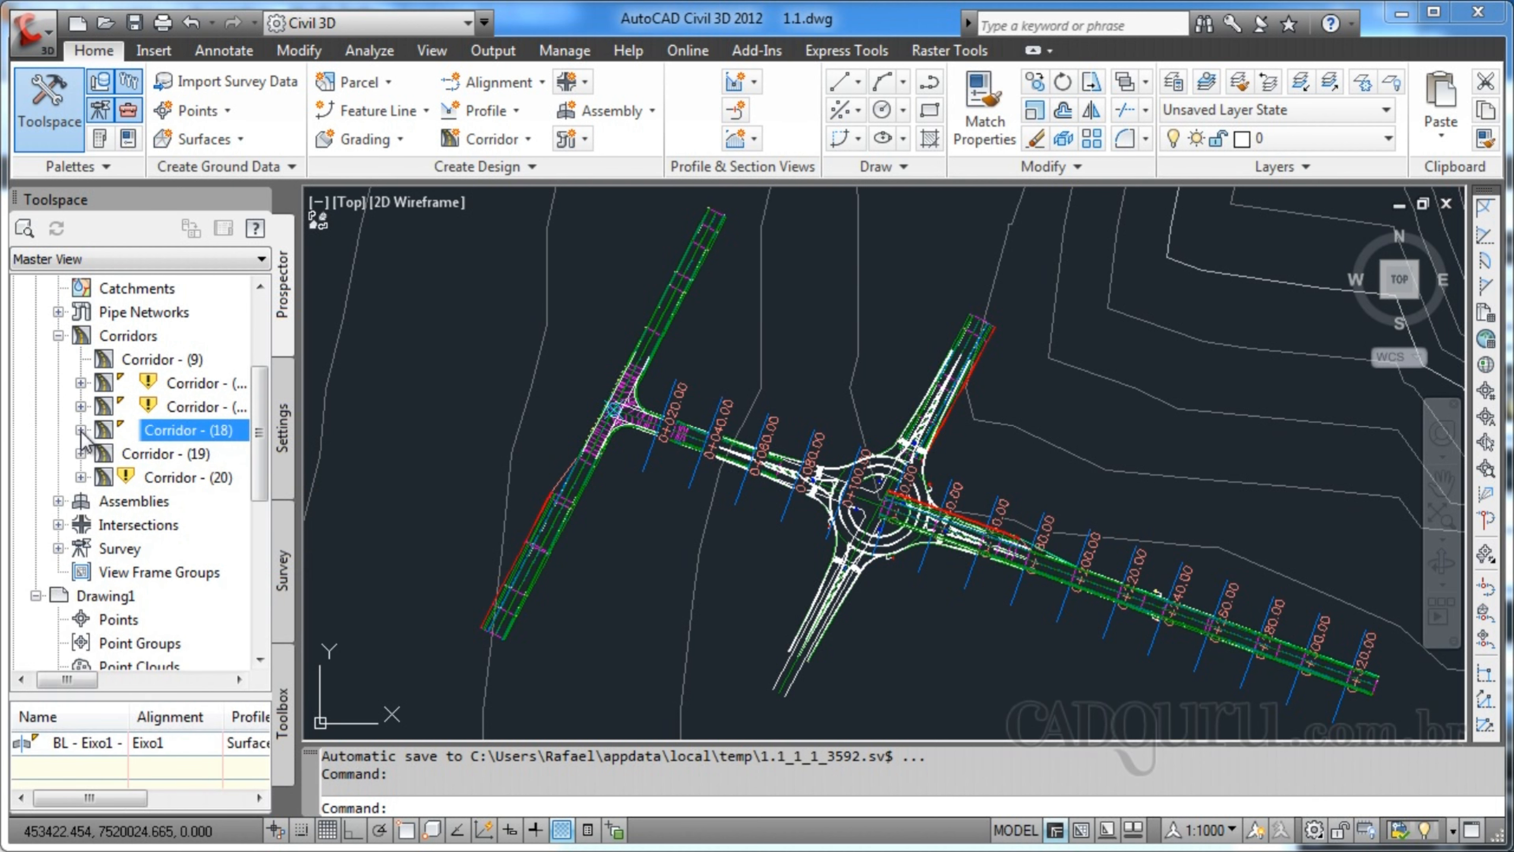
# Step: Expand Corridor - (19) and highlight its Eixo2 baseline in the drawing
pyautogui.click(81, 454)
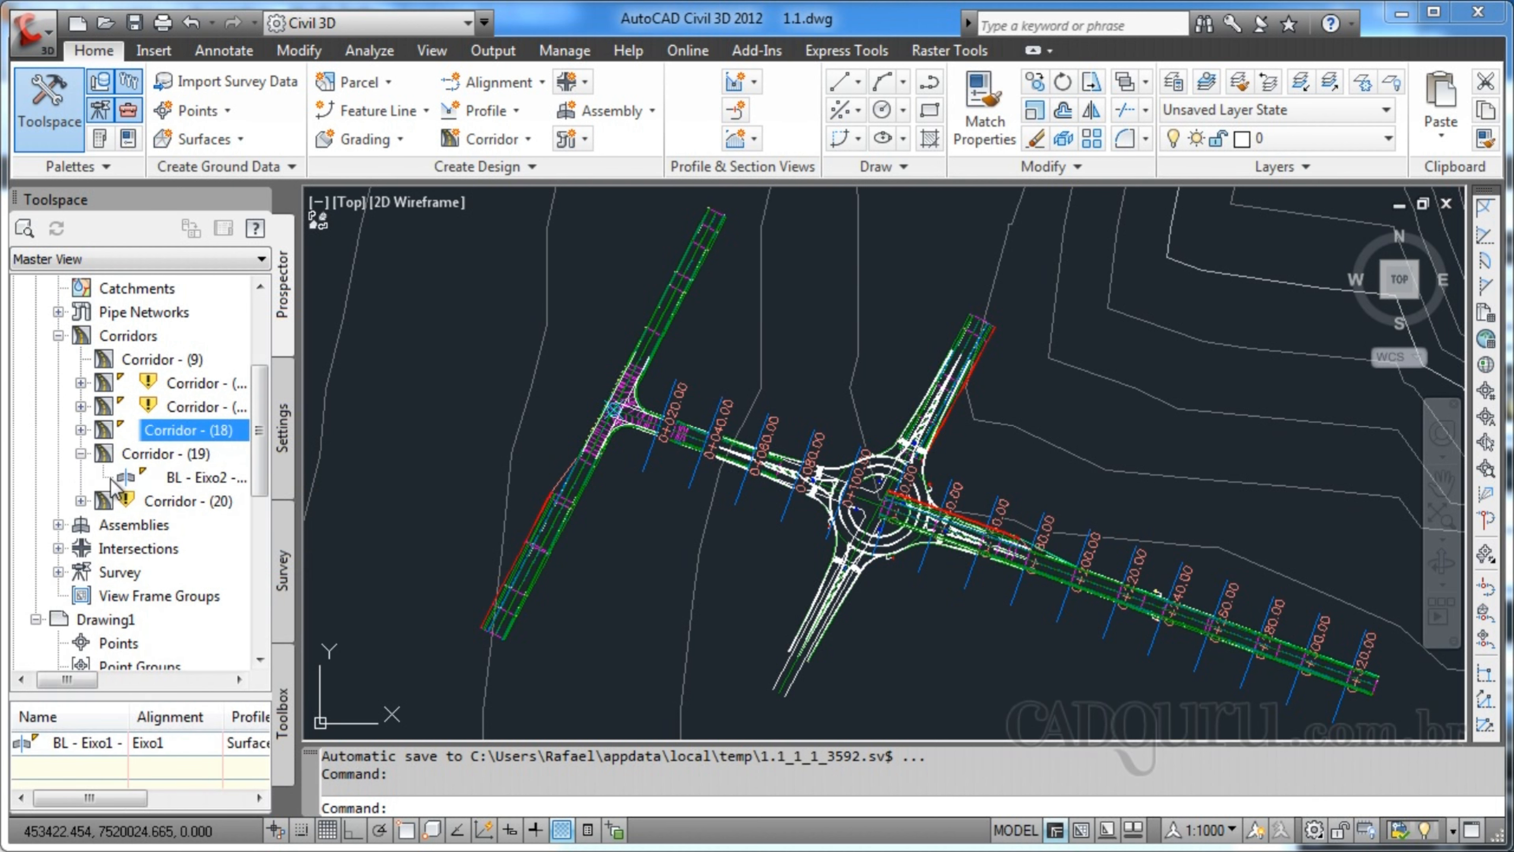
pyautogui.click(201, 477)
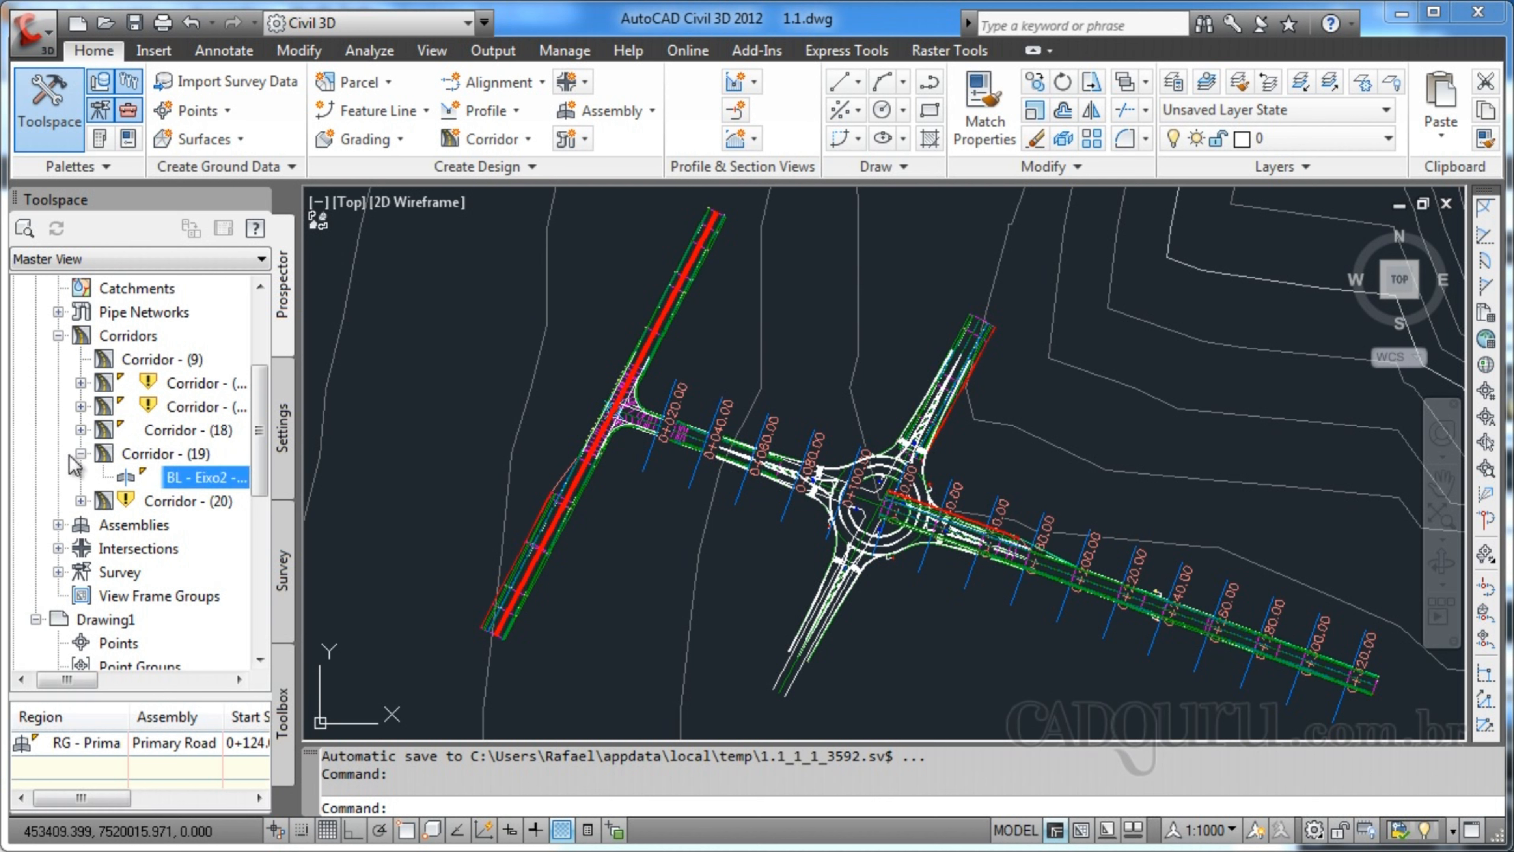
pyautogui.click(80, 453)
pyautogui.click(81, 430)
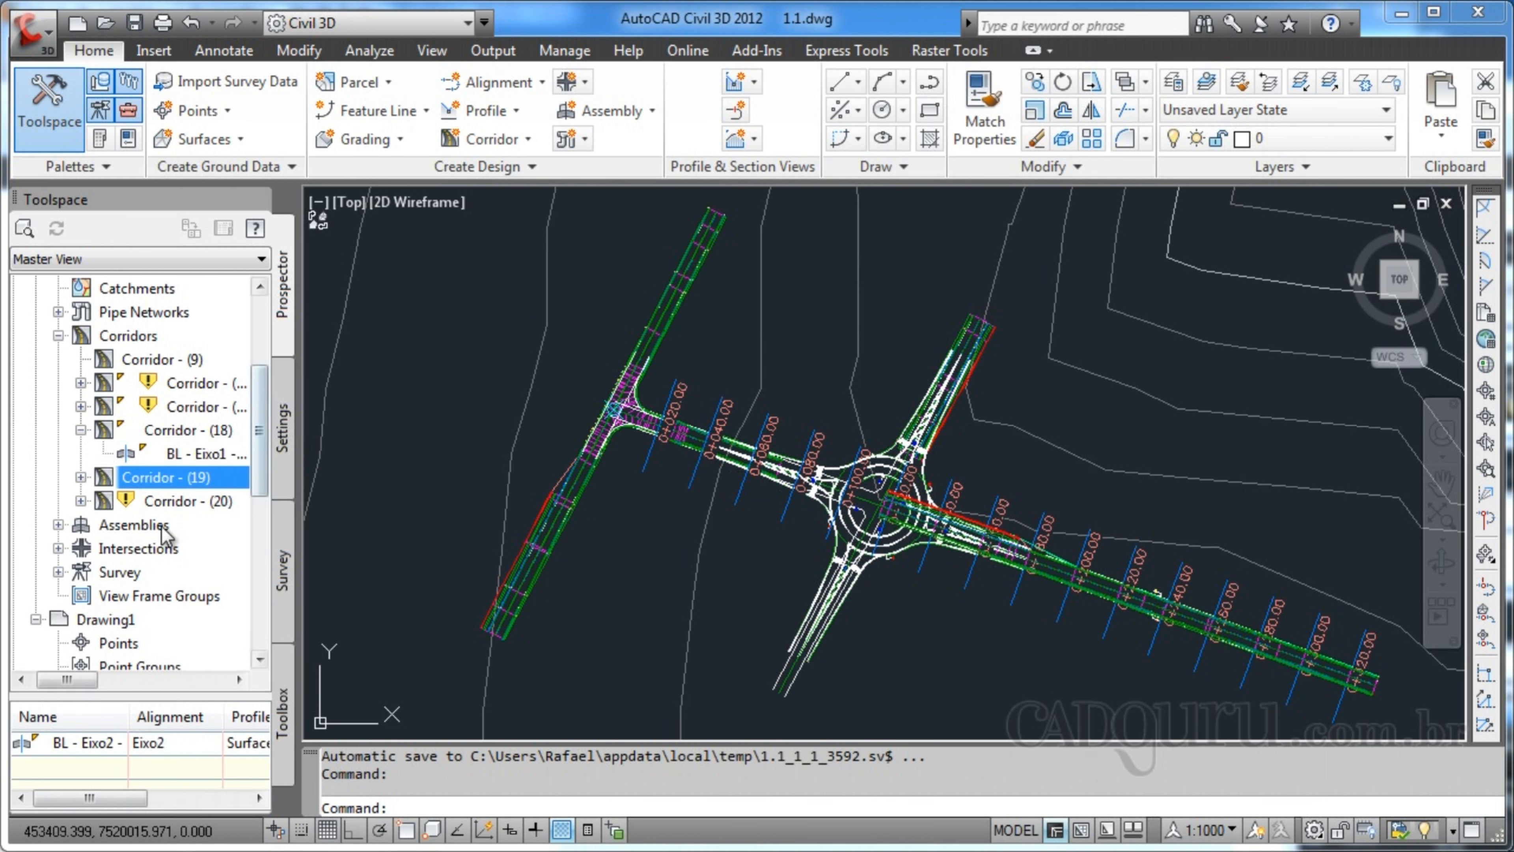
# Step: Expand Corridor - (20), select its Eixo2 baseline and bring it into view in the drawing
pyautogui.click(80, 501)
pyautogui.click(193, 523)
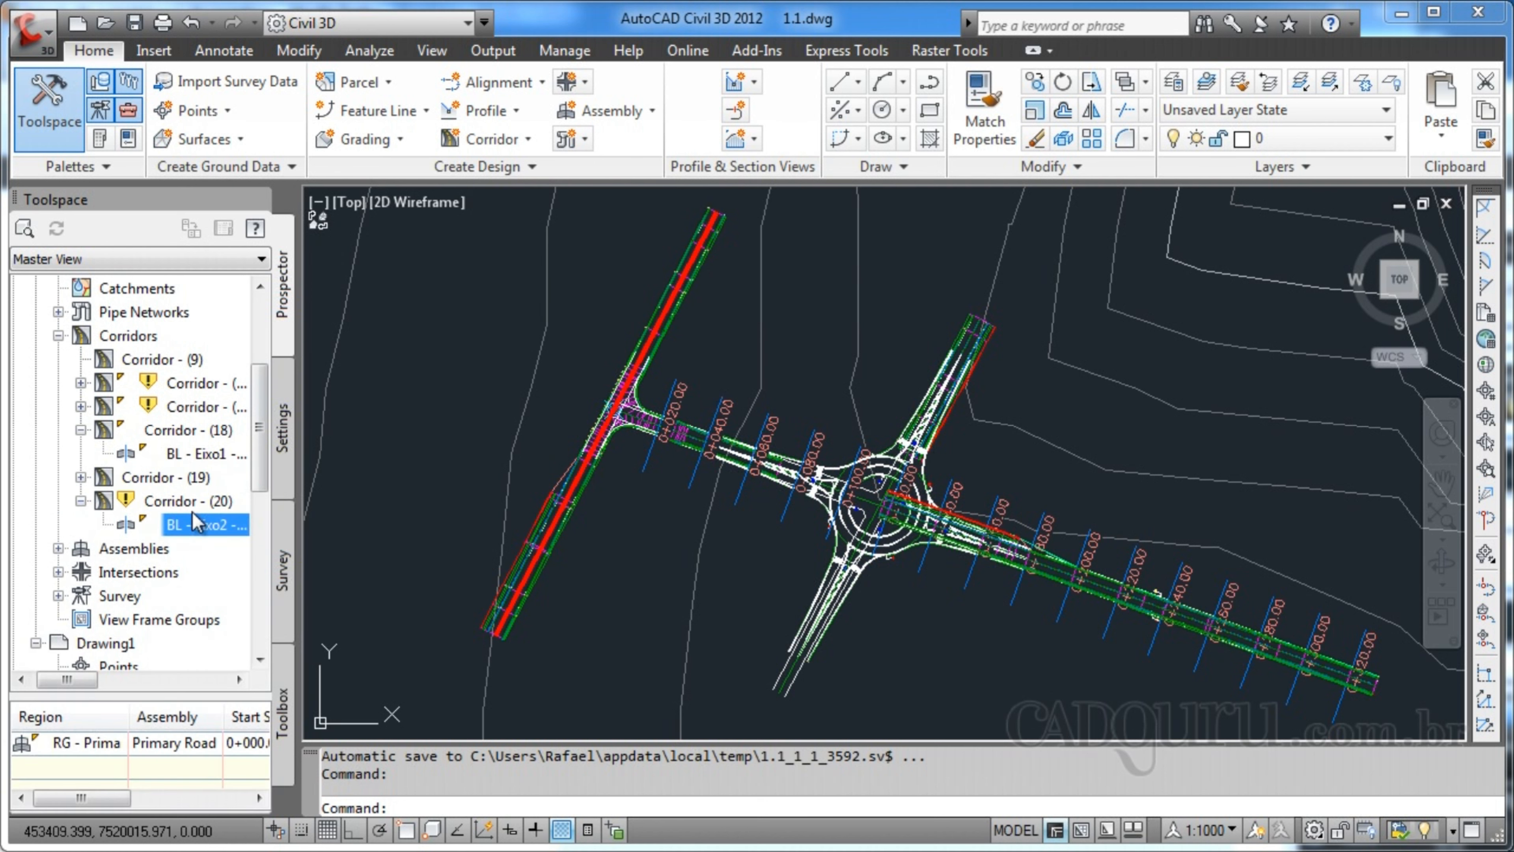
pyautogui.doubleClick(192, 515)
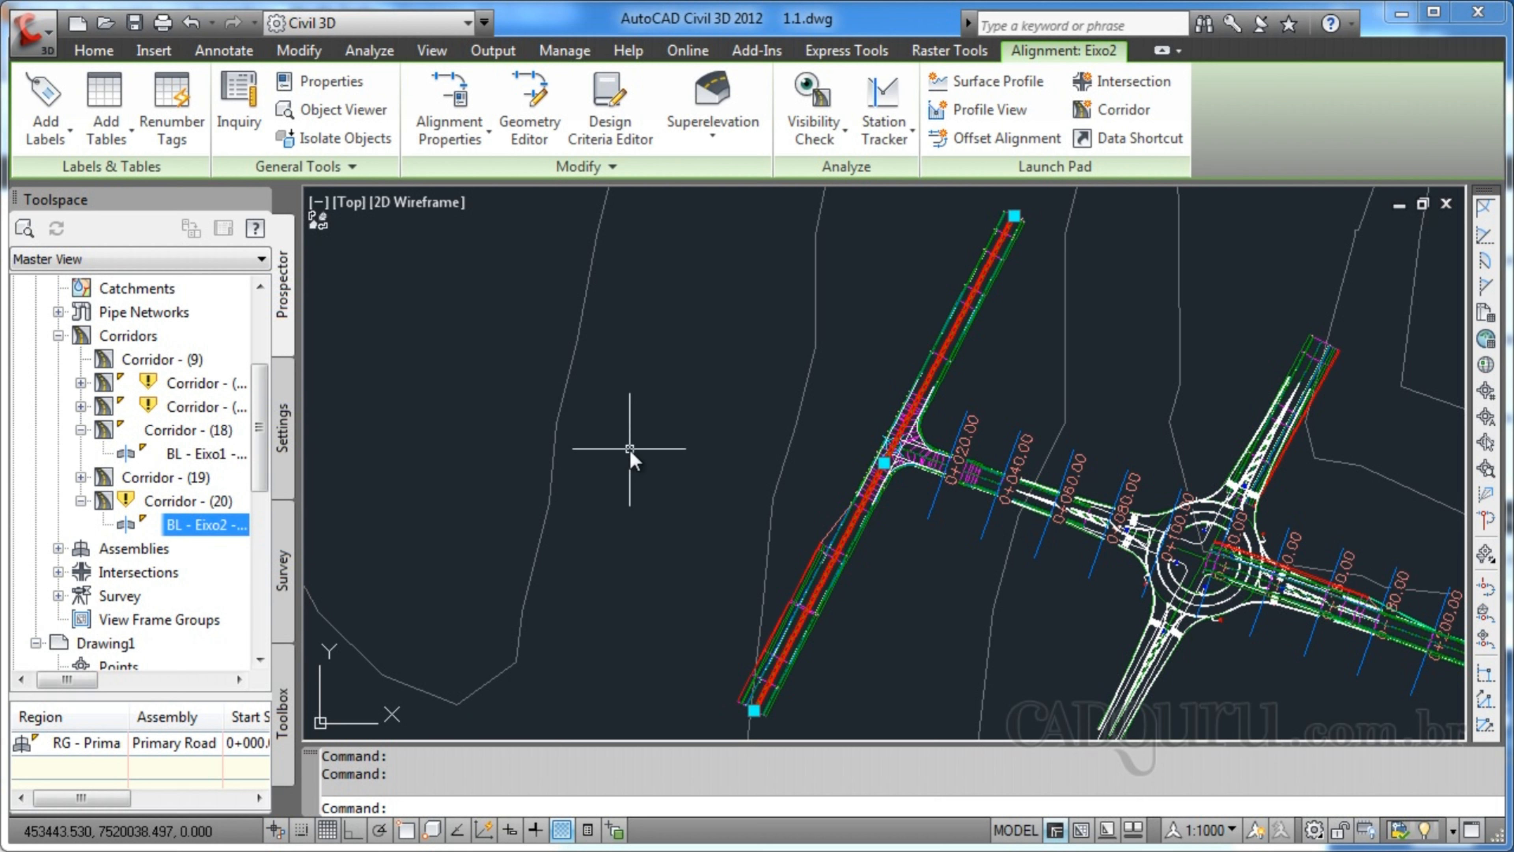
# Step: Clear the alignment selection and zoom in on the group of assemblies outside the contour surface
pyautogui.scroll(-12, 682, 447)
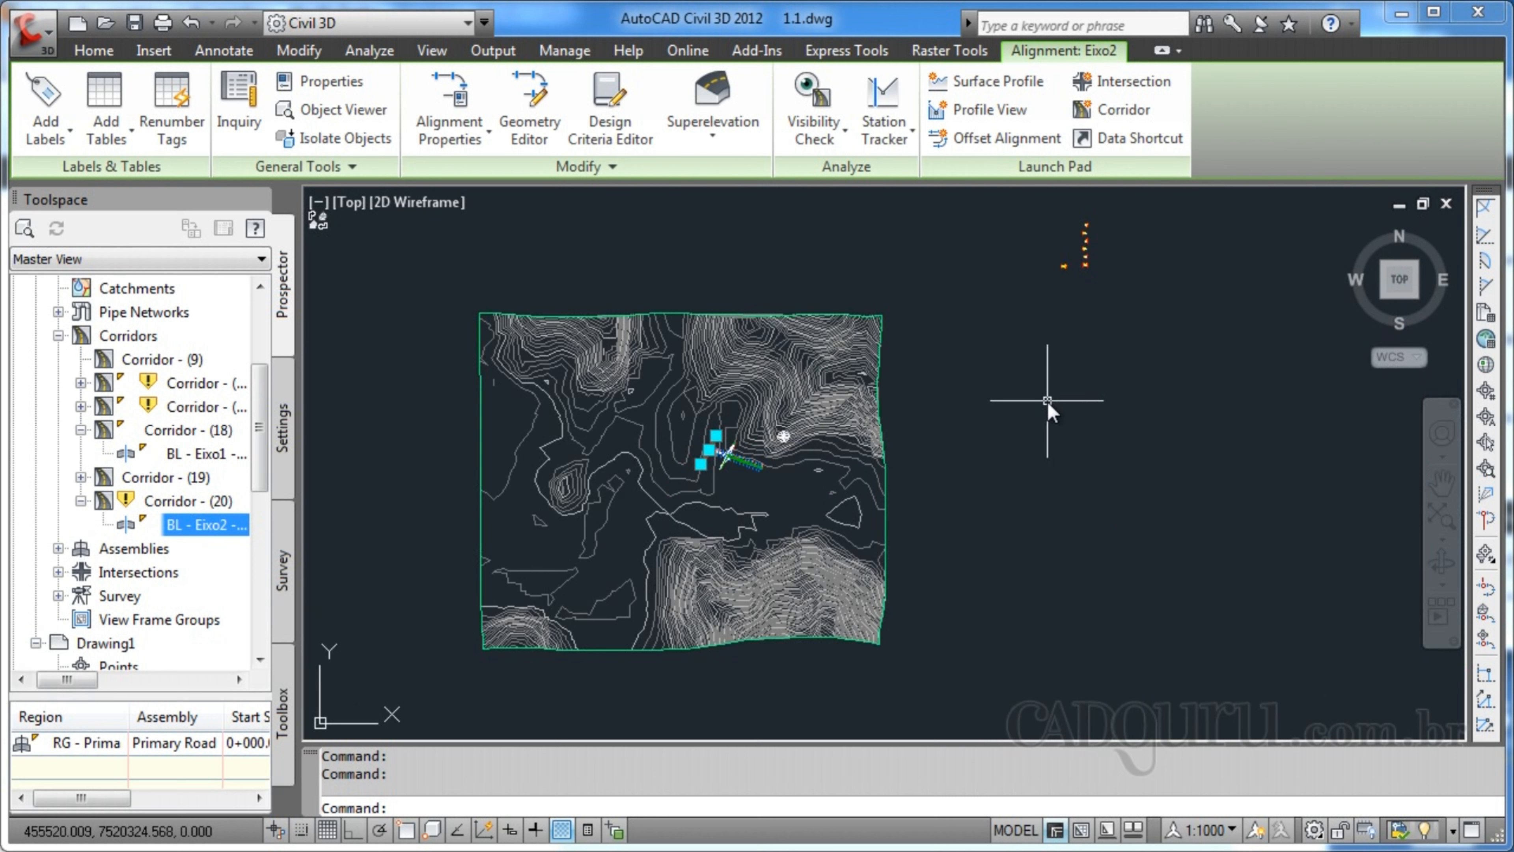
pyautogui.write('z')
pyautogui.rightClick(1084, 271)
pyautogui.press('Escape')
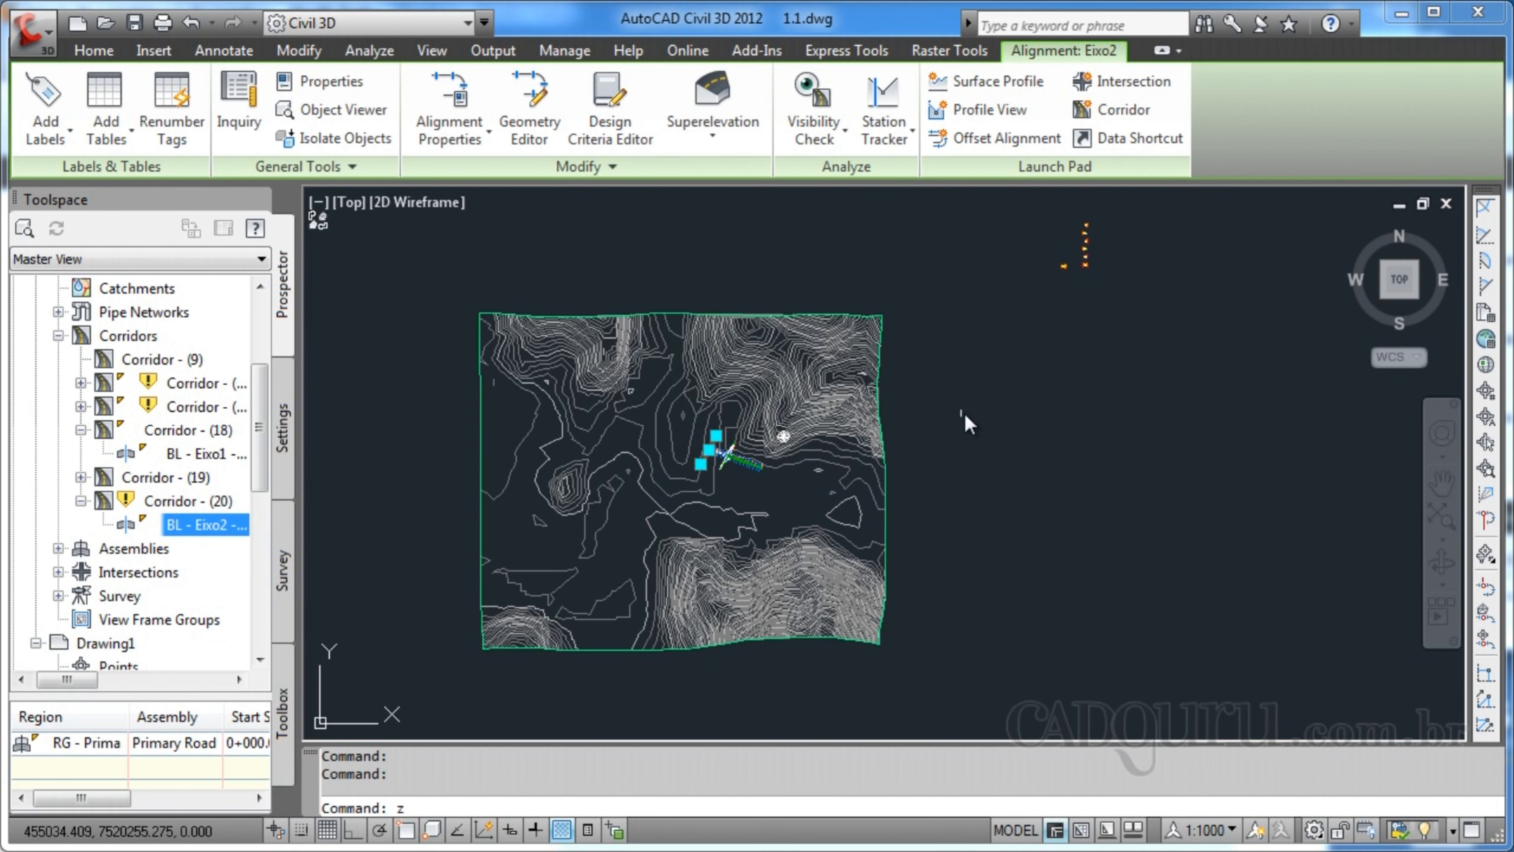
pyautogui.press('Return')
pyautogui.click(1021, 246)
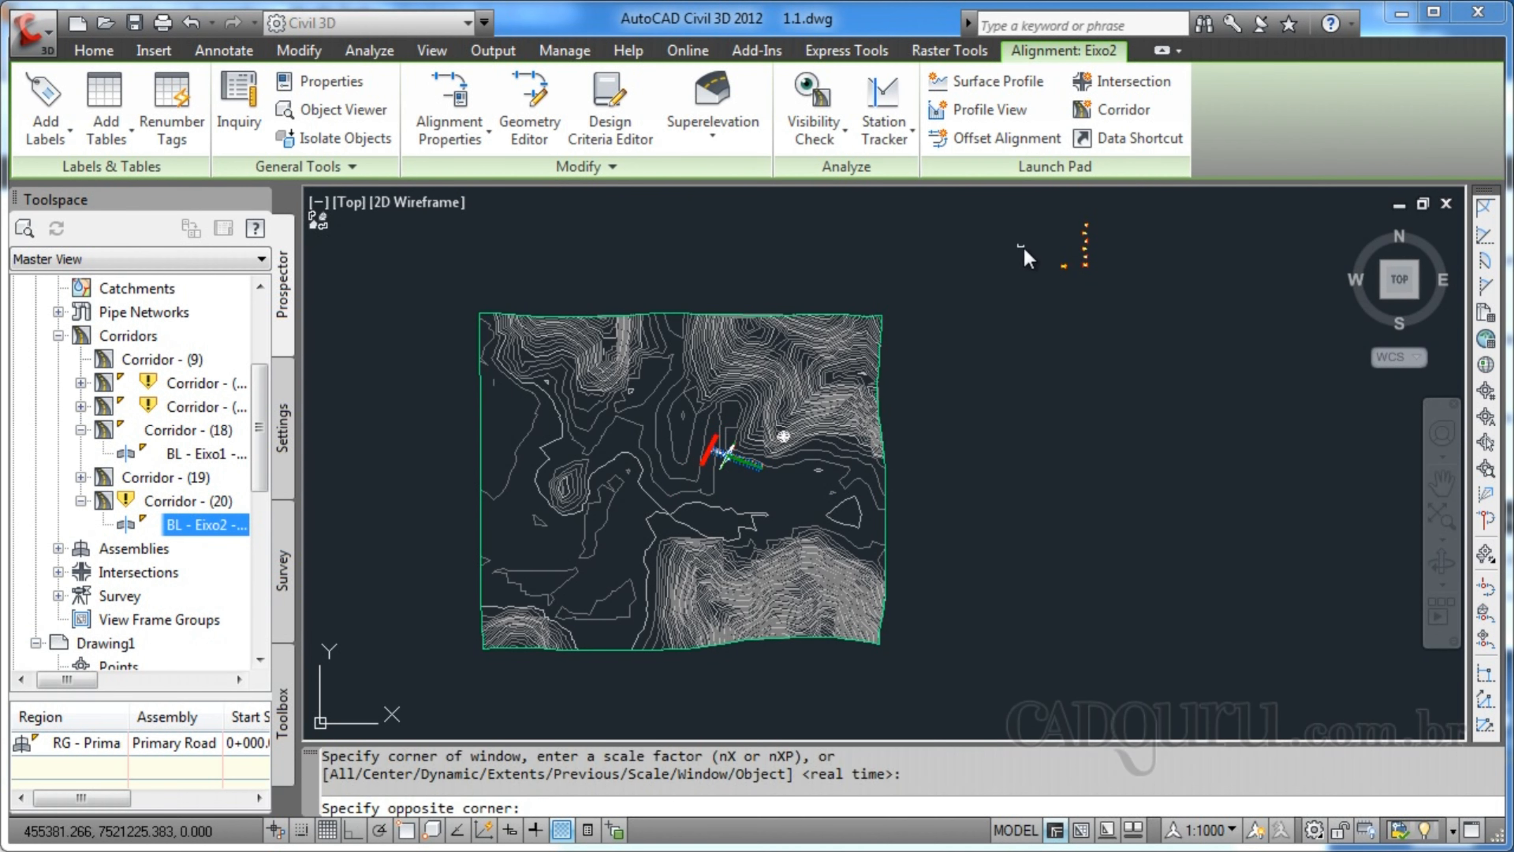
pyautogui.click(1105, 297)
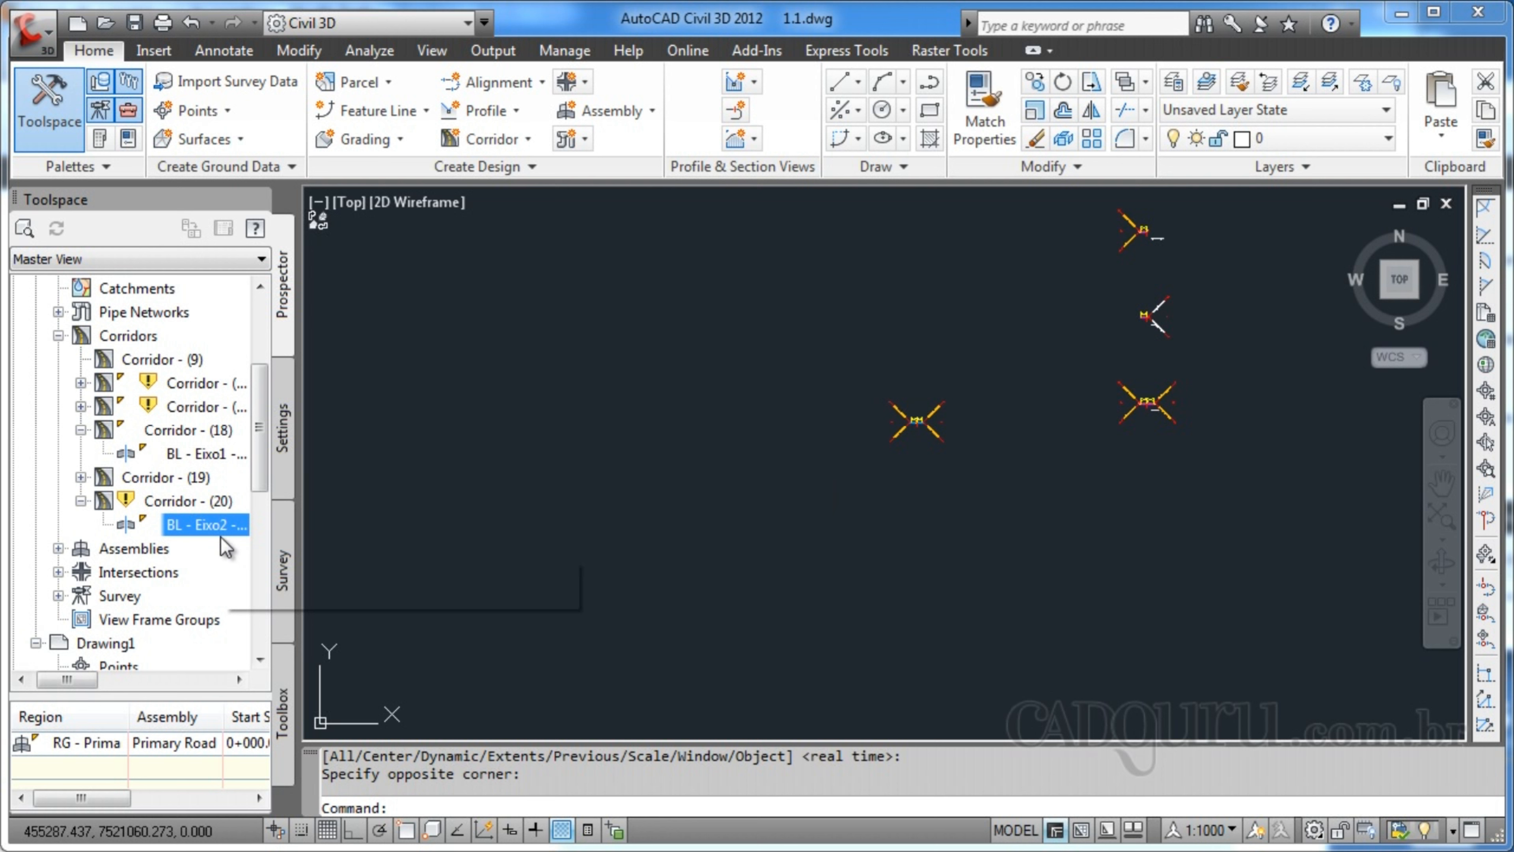
# Step: Zoom the drawing back to the Eixo2 baseline of Corridor - (20)
pyautogui.rightClick(218, 523)
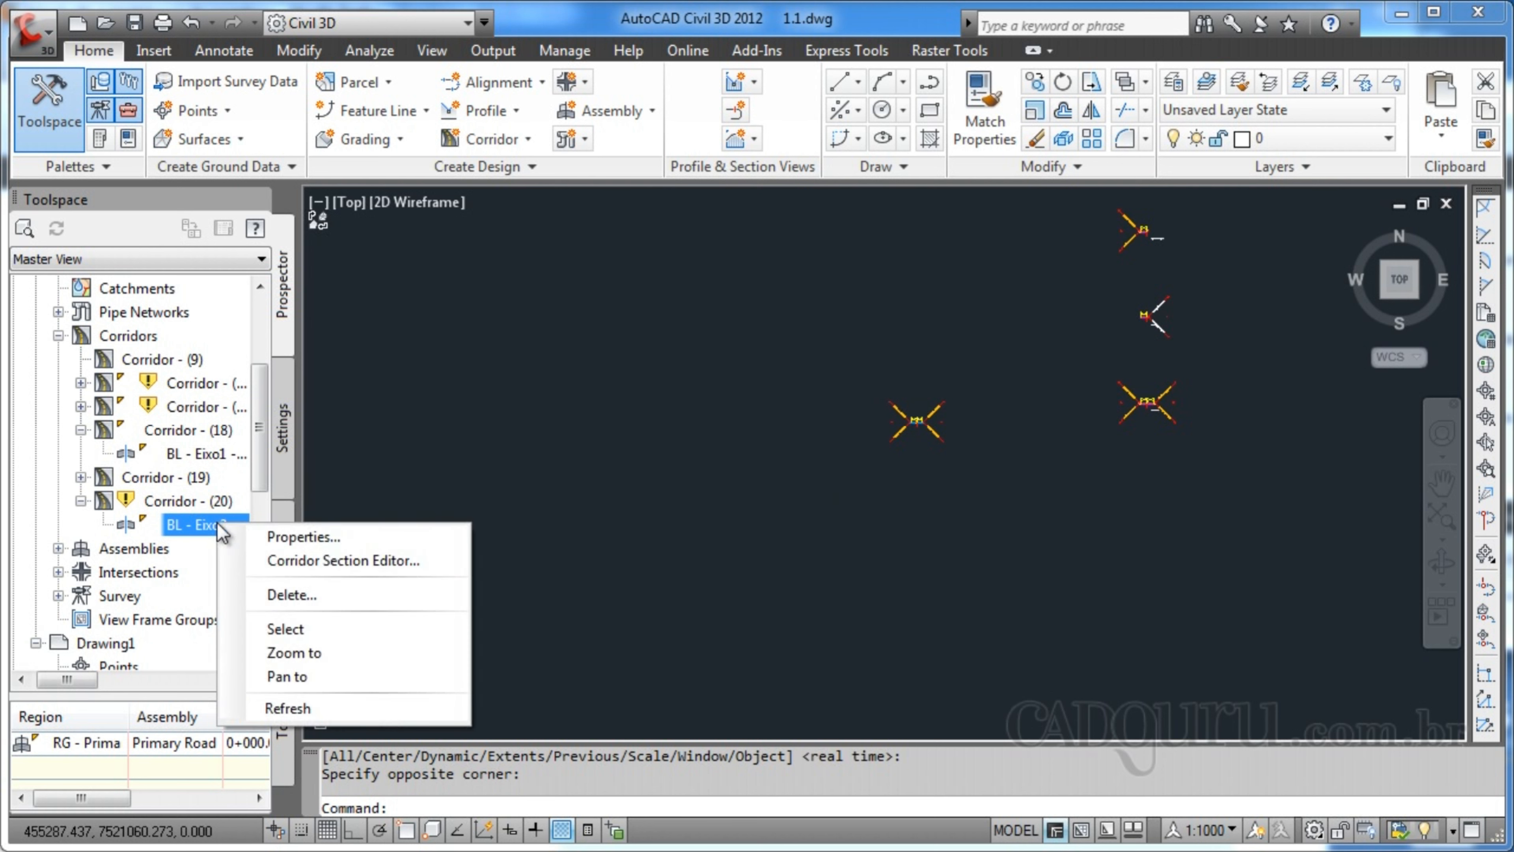
pyautogui.click(282, 652)
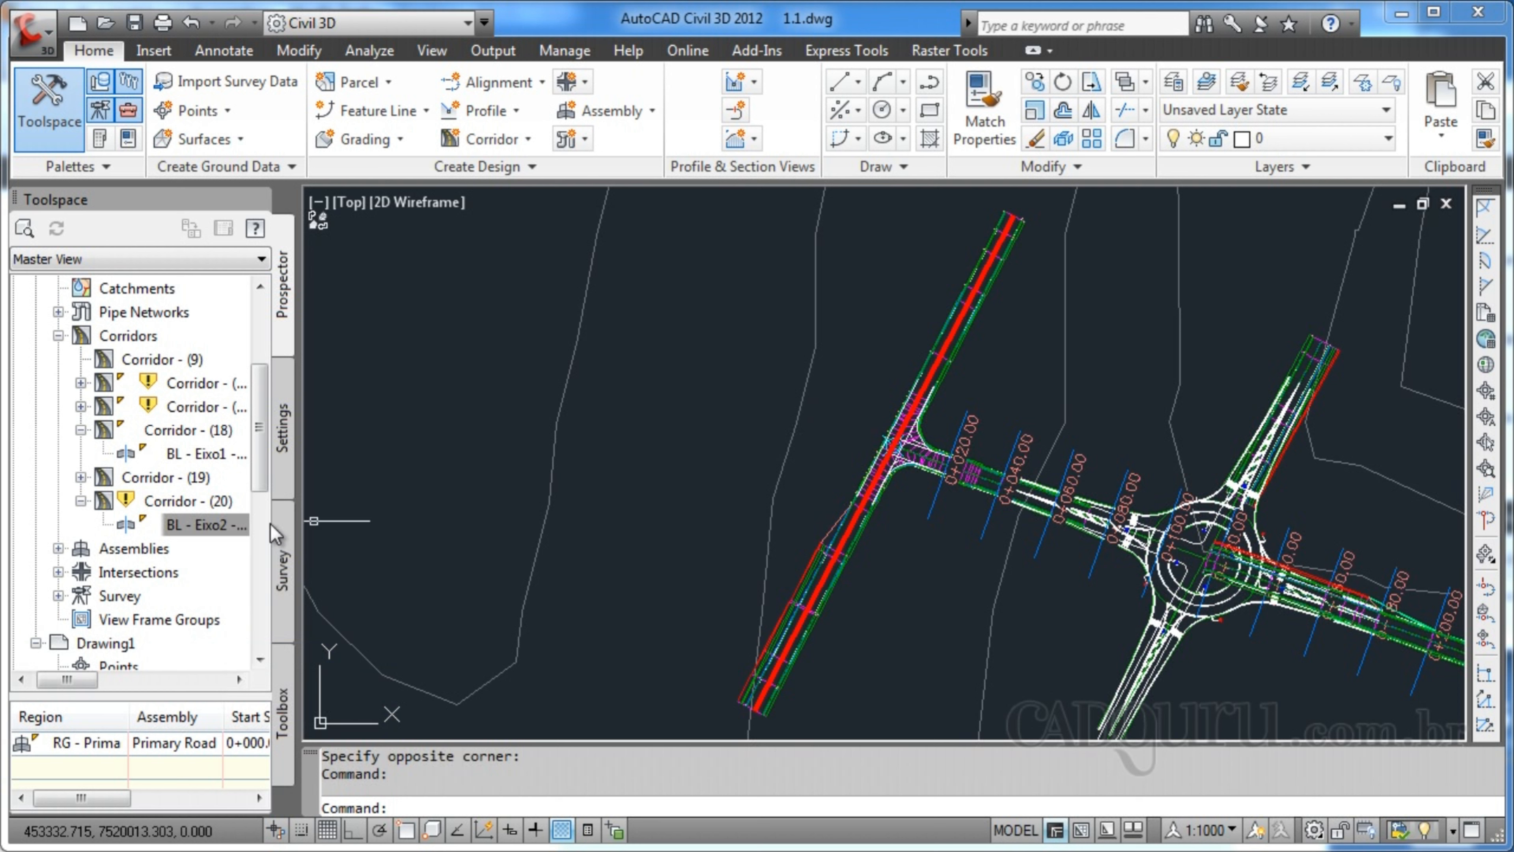
pyautogui.click(176, 525)
# Step: Try to pan to Corridor - (18) and zoom to its Eixo1 baseline instead
pyautogui.click(170, 434)
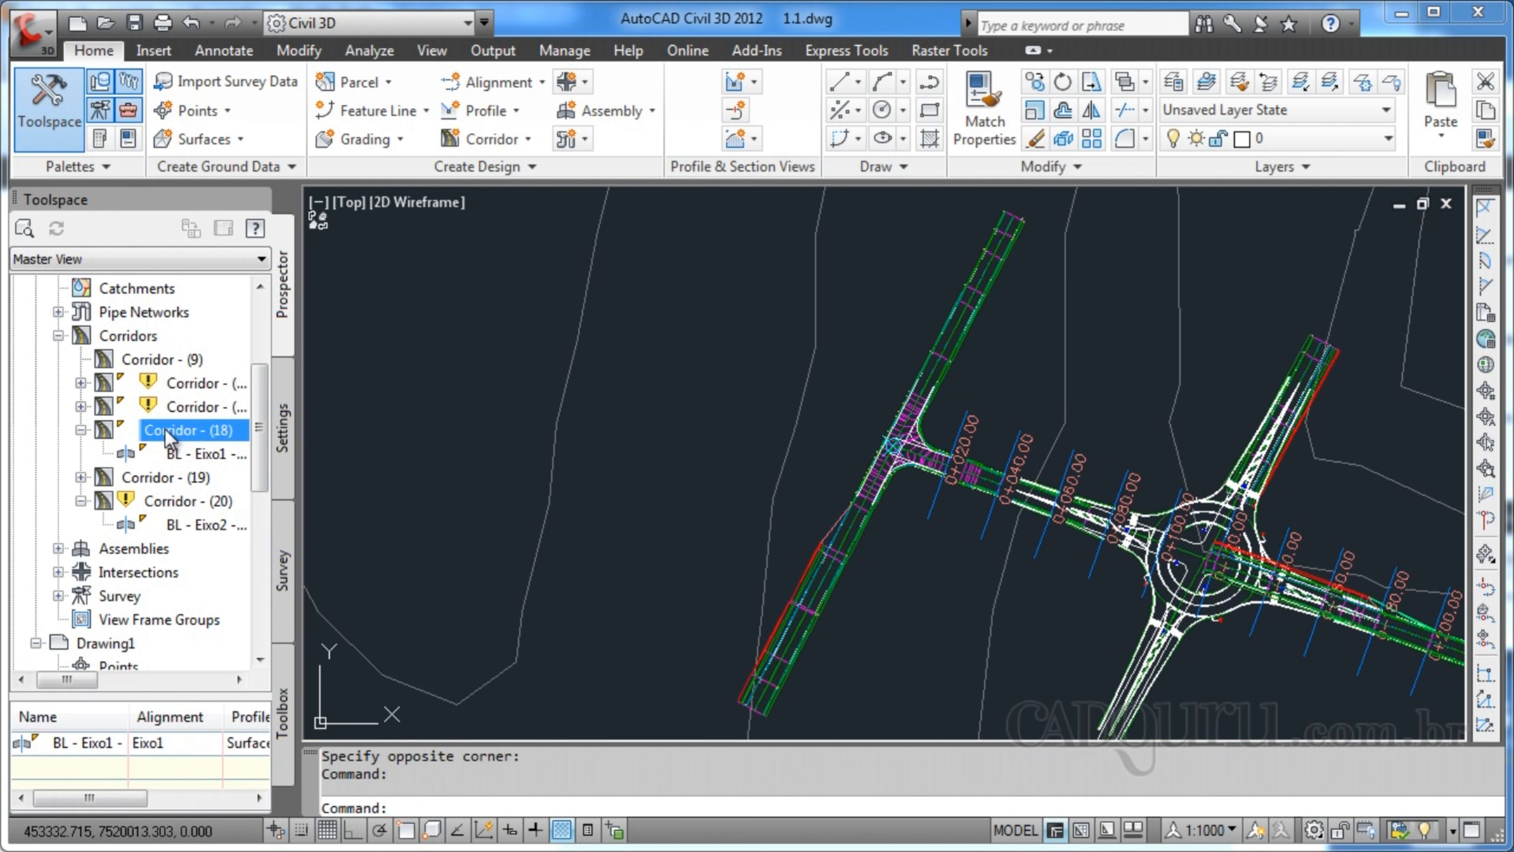
pyautogui.rightClick(167, 431)
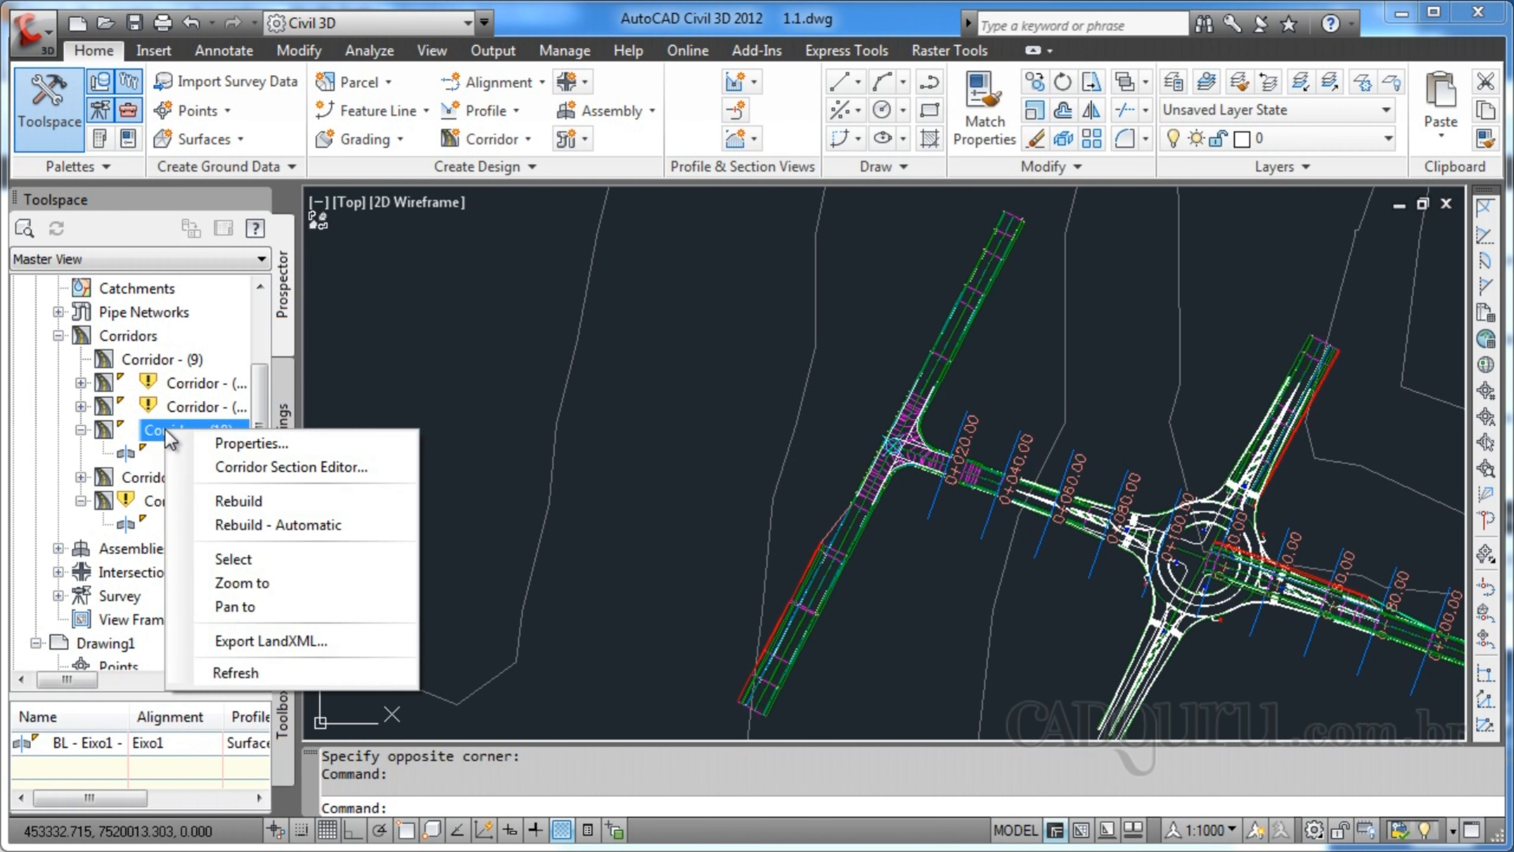
pyautogui.click(254, 606)
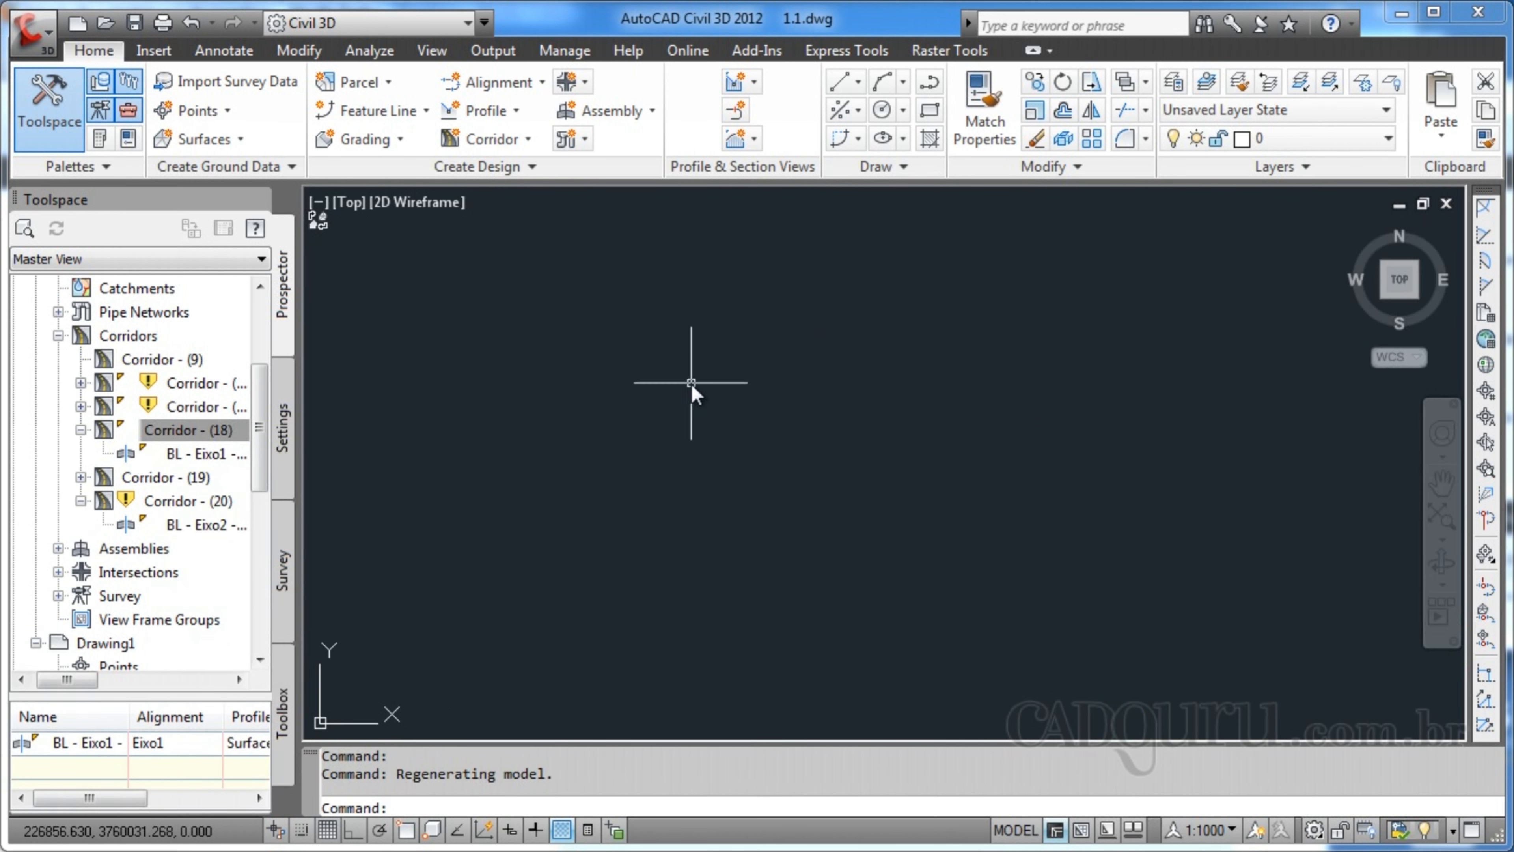
pyautogui.rightClick(205, 458)
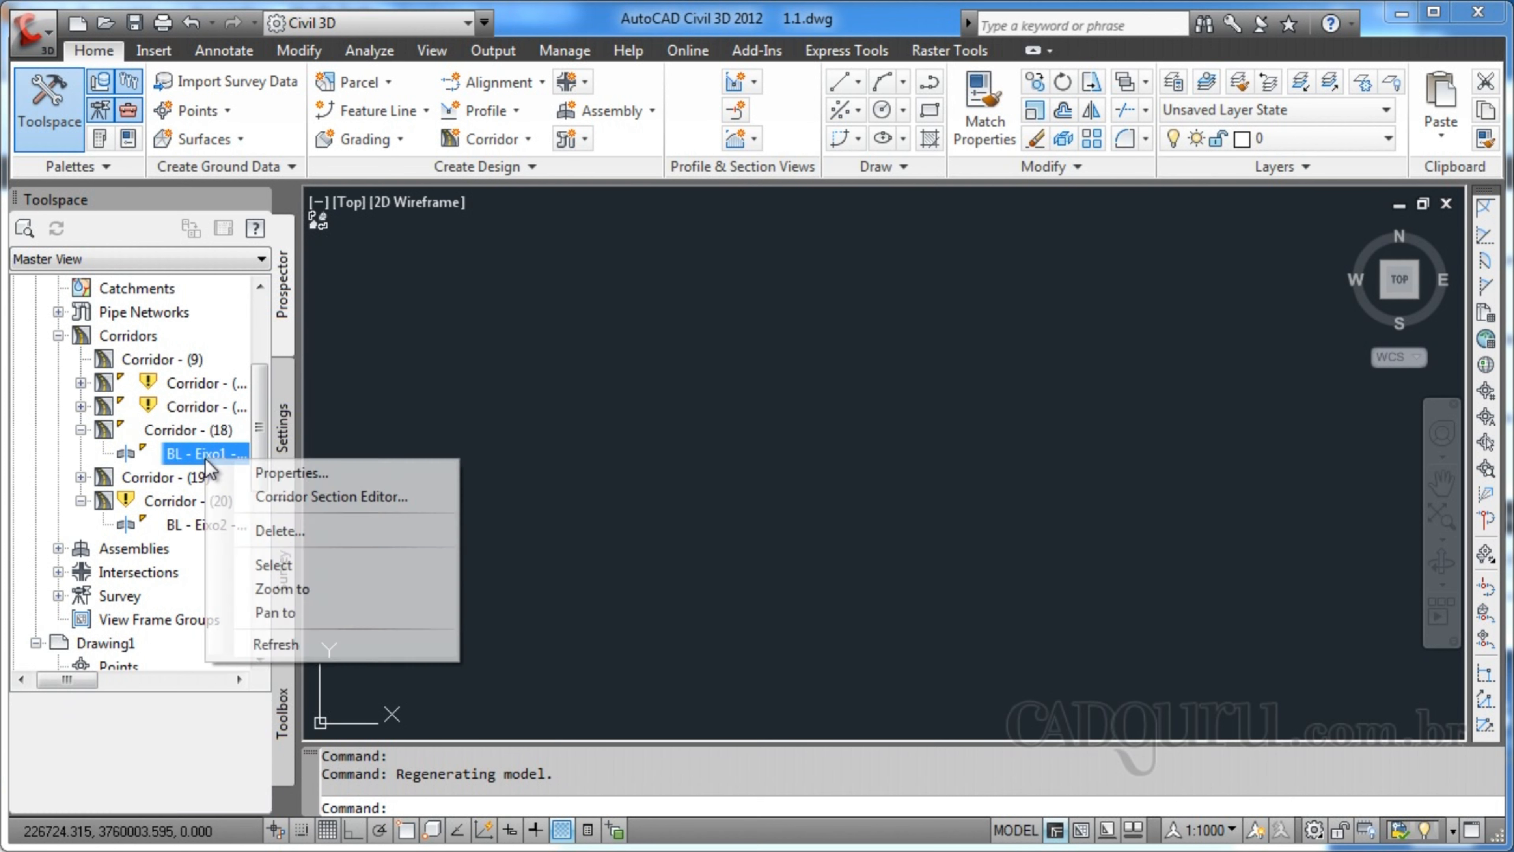
pyautogui.click(304, 587)
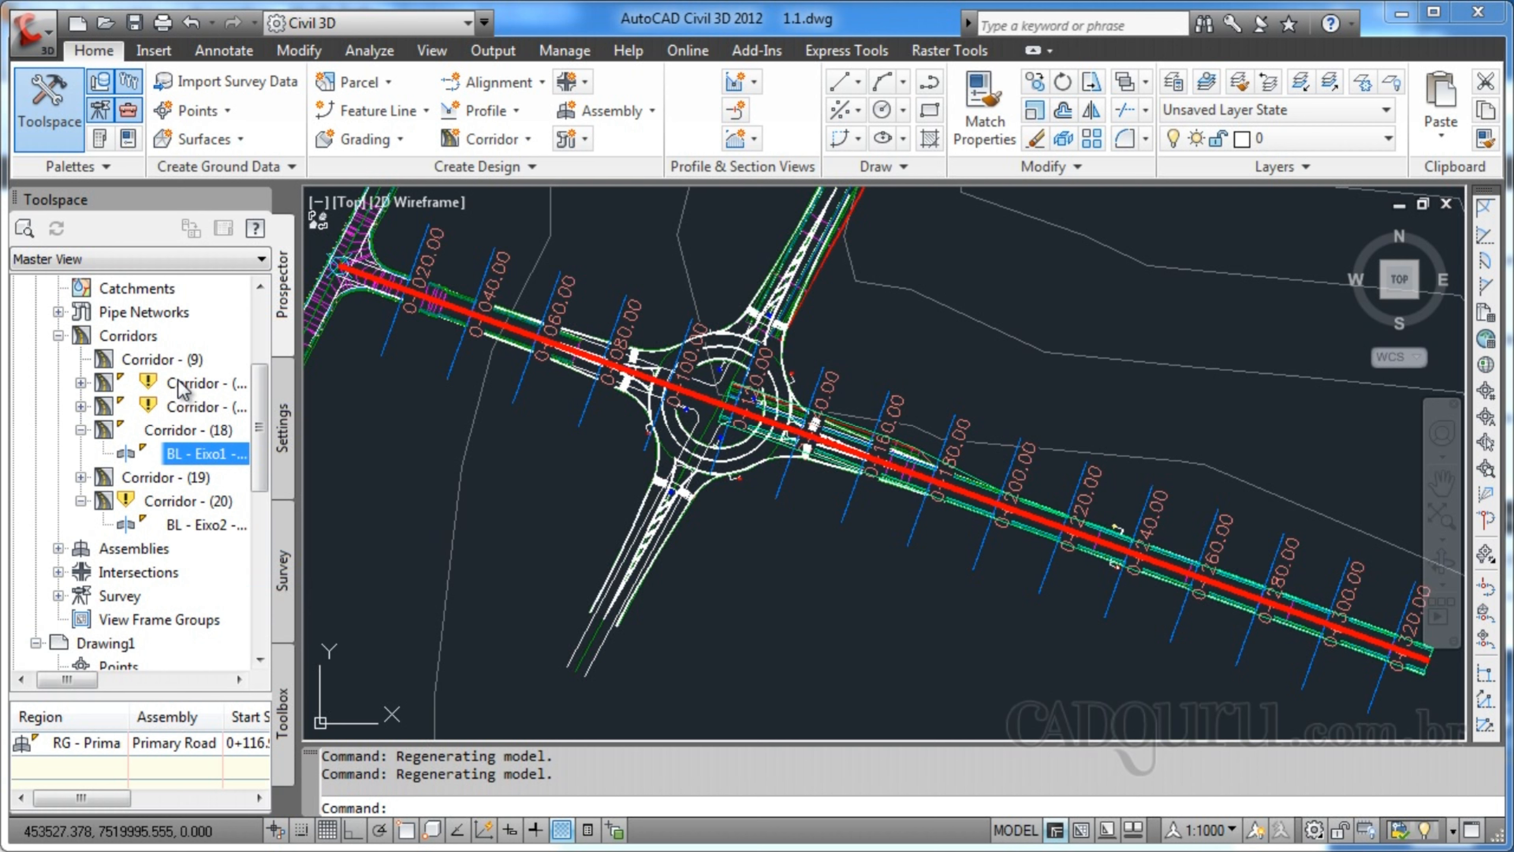
# Step: Expand the first corridor below Corridor - (9), select its Eixo3 baseline in the drawing and zoom to it
pyautogui.click(192, 383)
pyautogui.rightClick(197, 380)
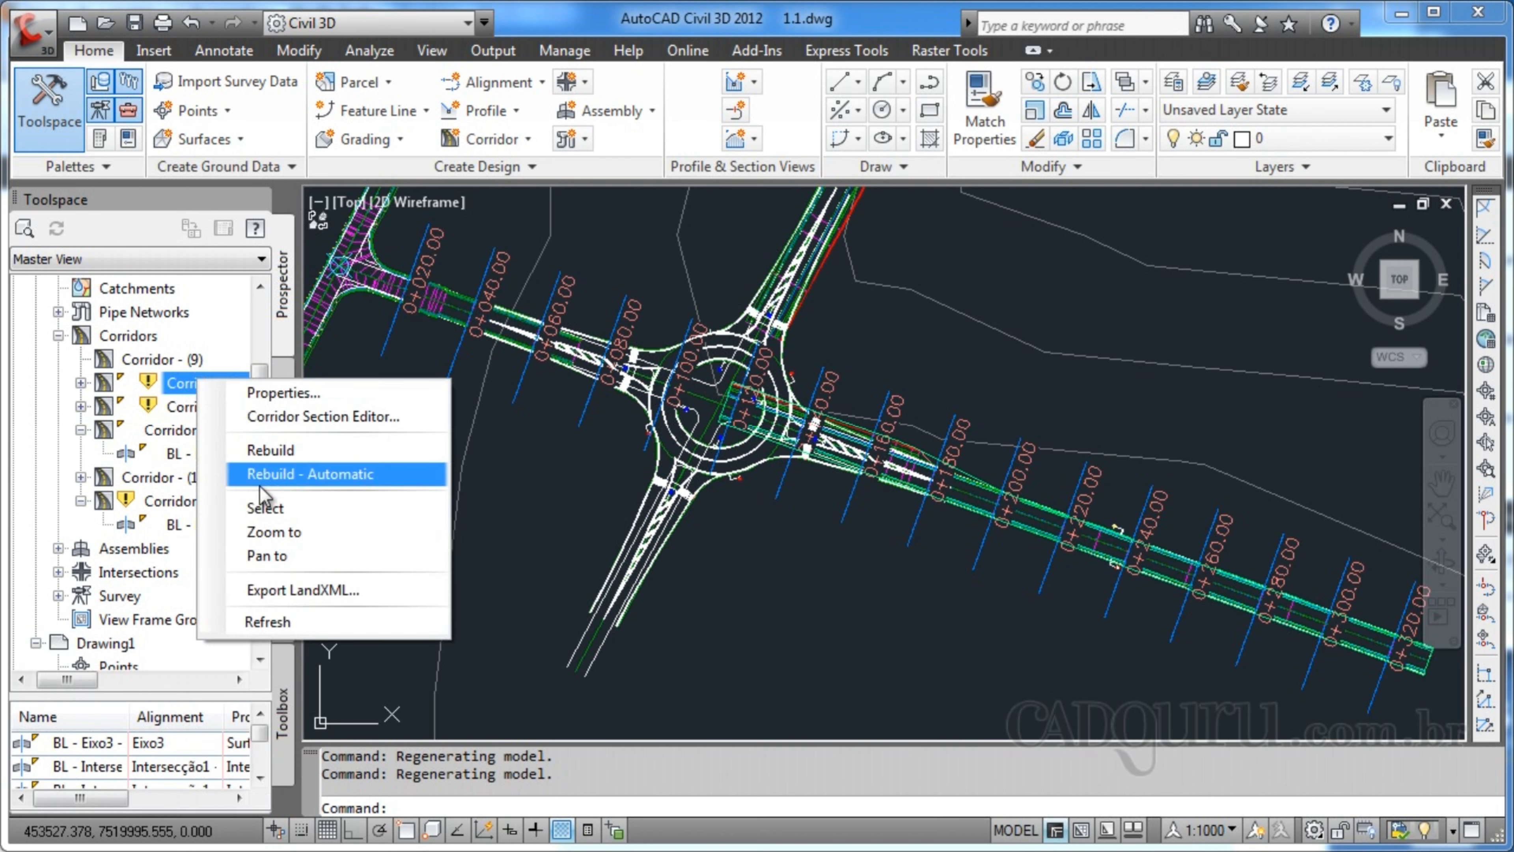
pyautogui.click(81, 383)
pyautogui.click(179, 407)
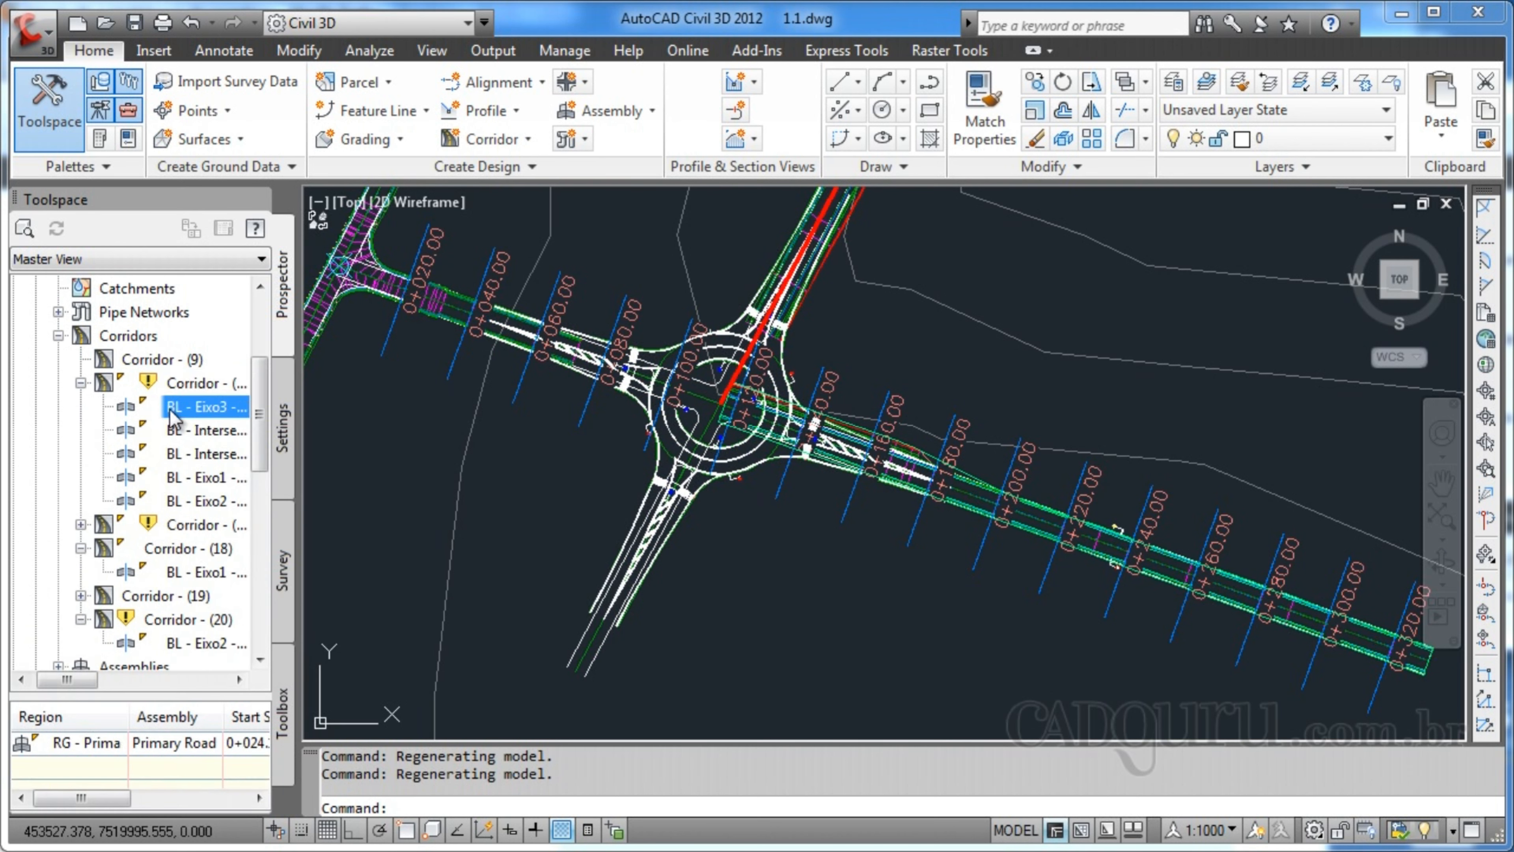
pyautogui.rightClick(179, 408)
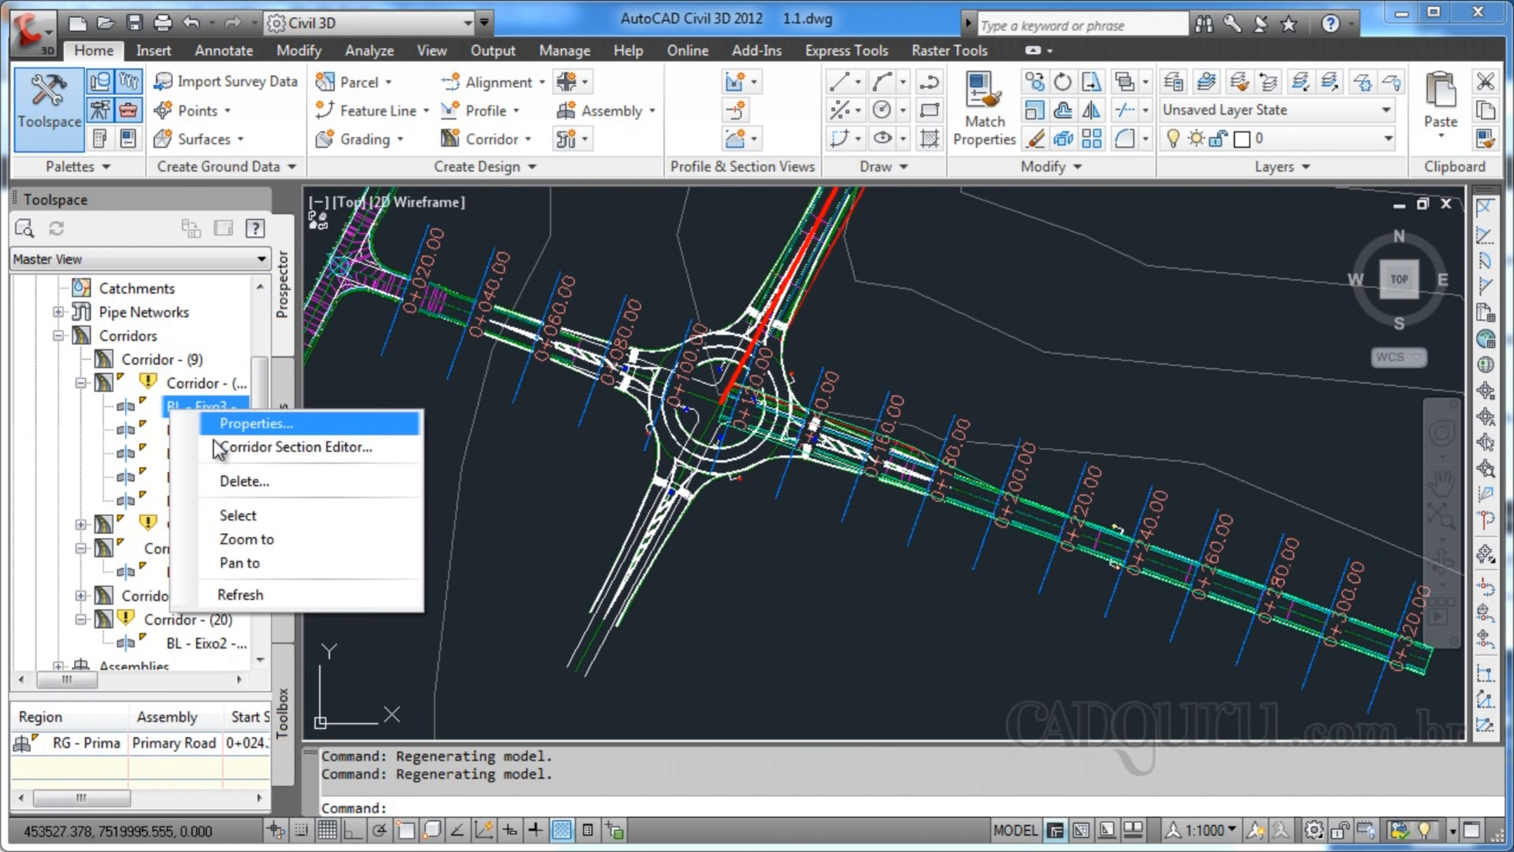
pyautogui.click(245, 516)
pyautogui.rightClick(205, 417)
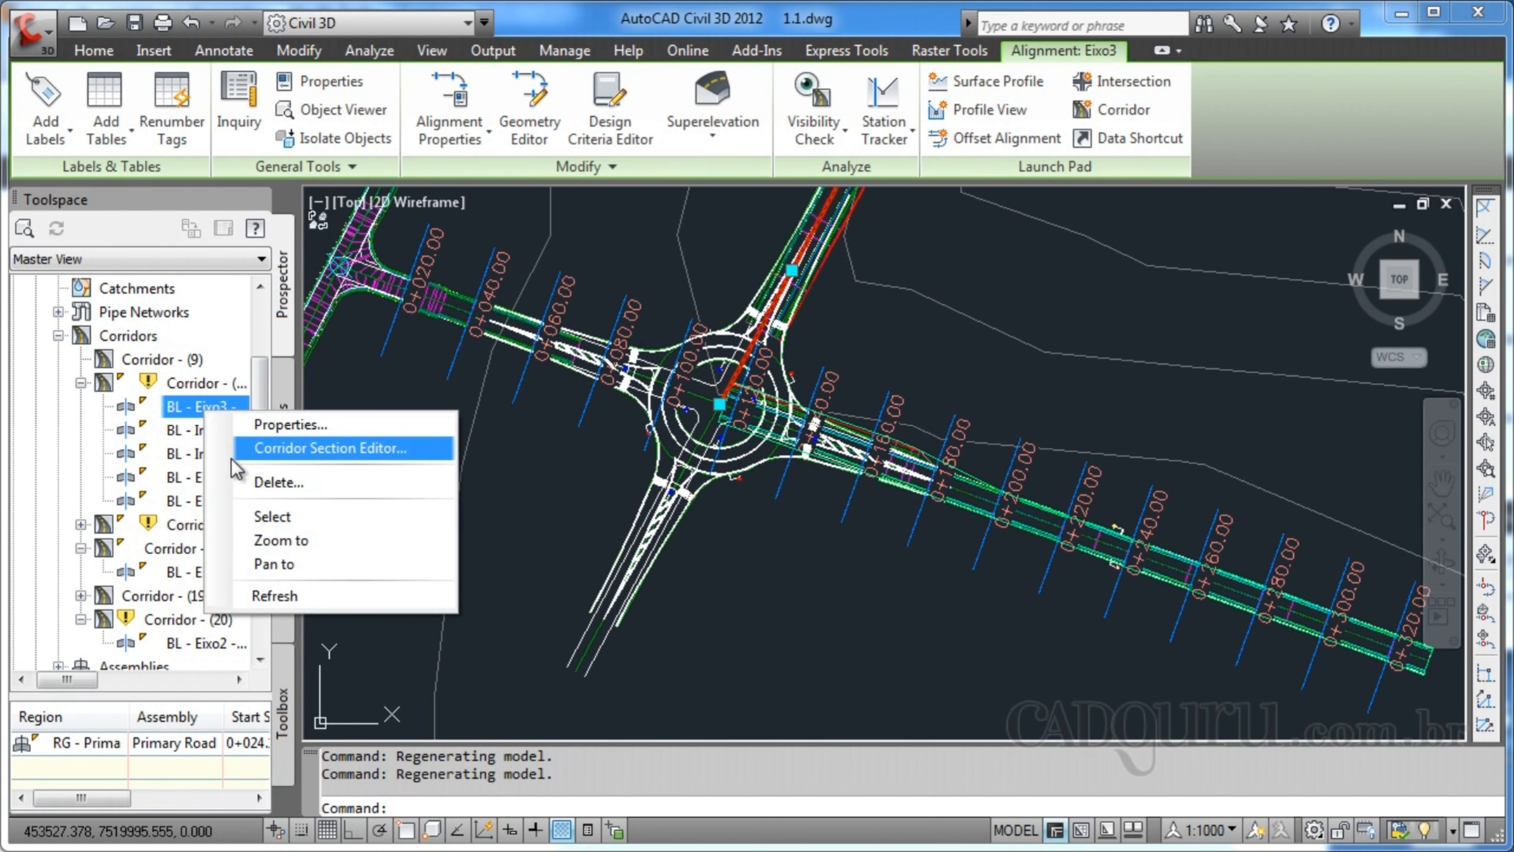
pyautogui.click(262, 541)
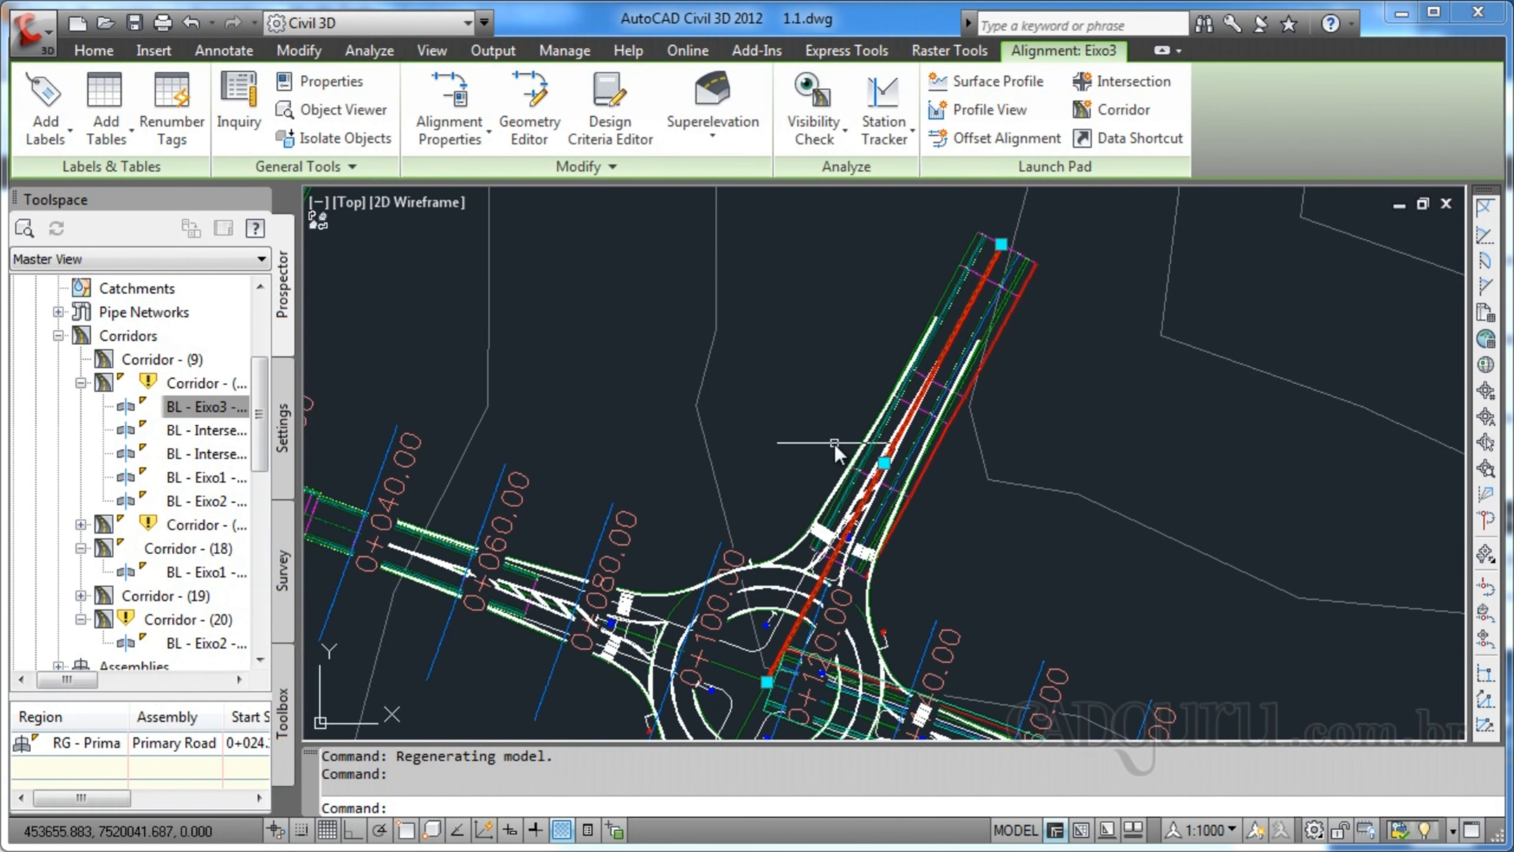
pyautogui.moveTo(835, 443)
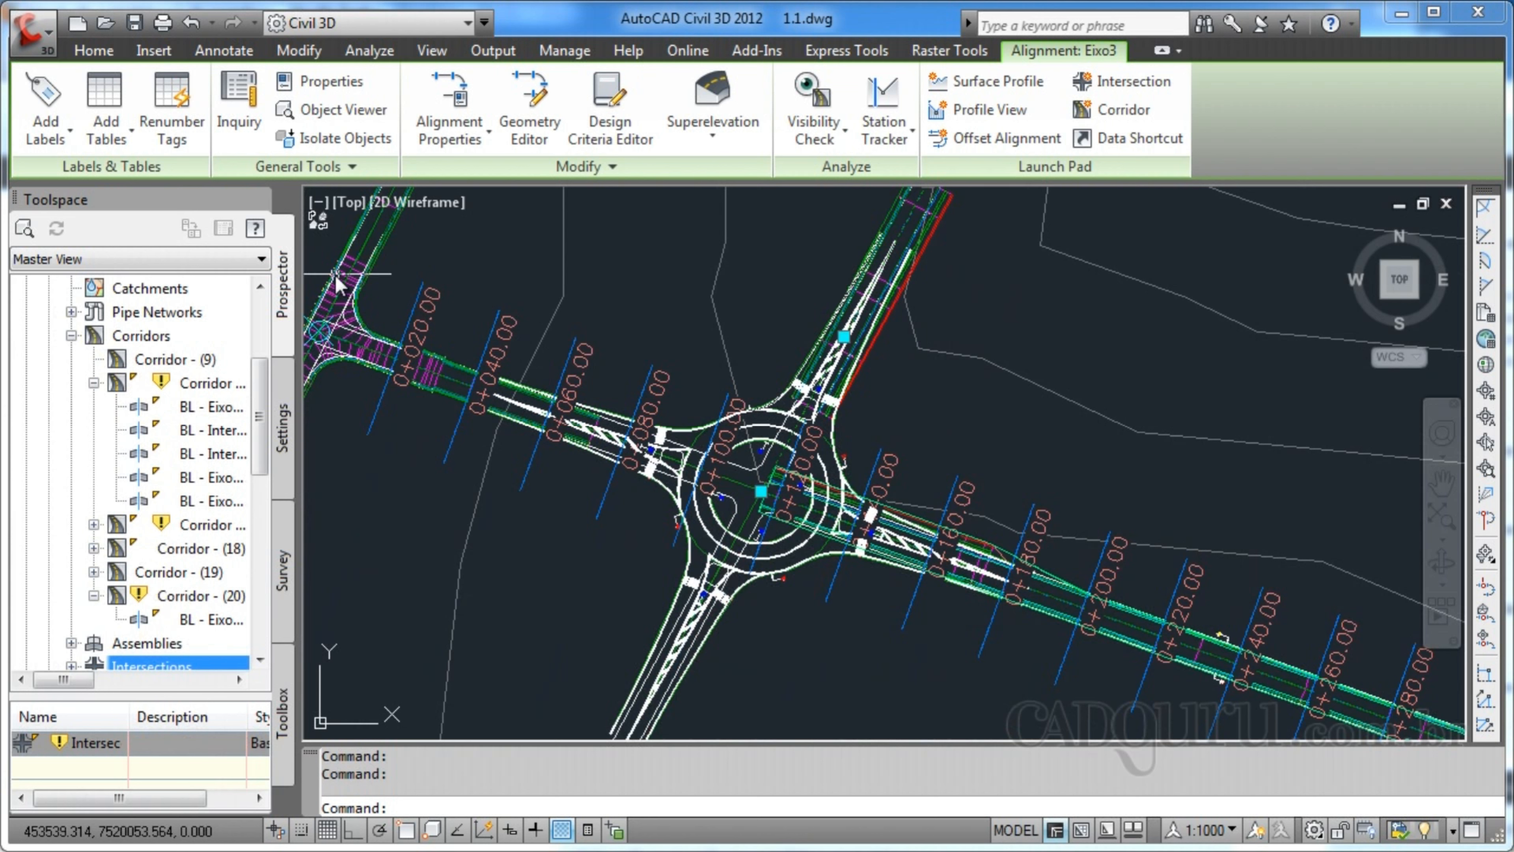
# Step: Collapse the Corridors collection and expand the intersection Intersecção1 down to its list of intersecting alignments
pyautogui.click(94, 384)
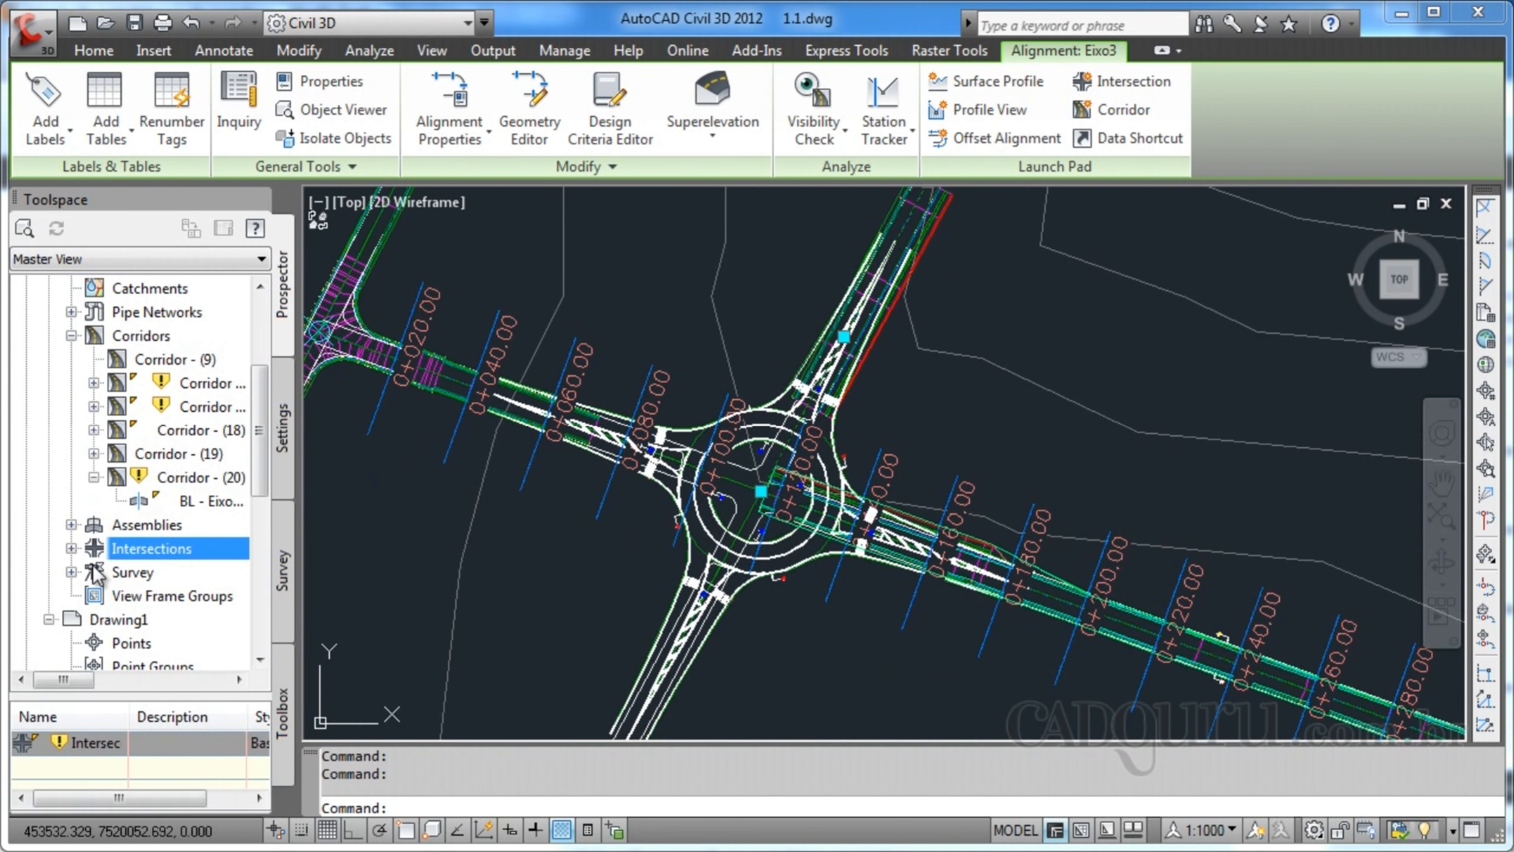
pyautogui.click(71, 336)
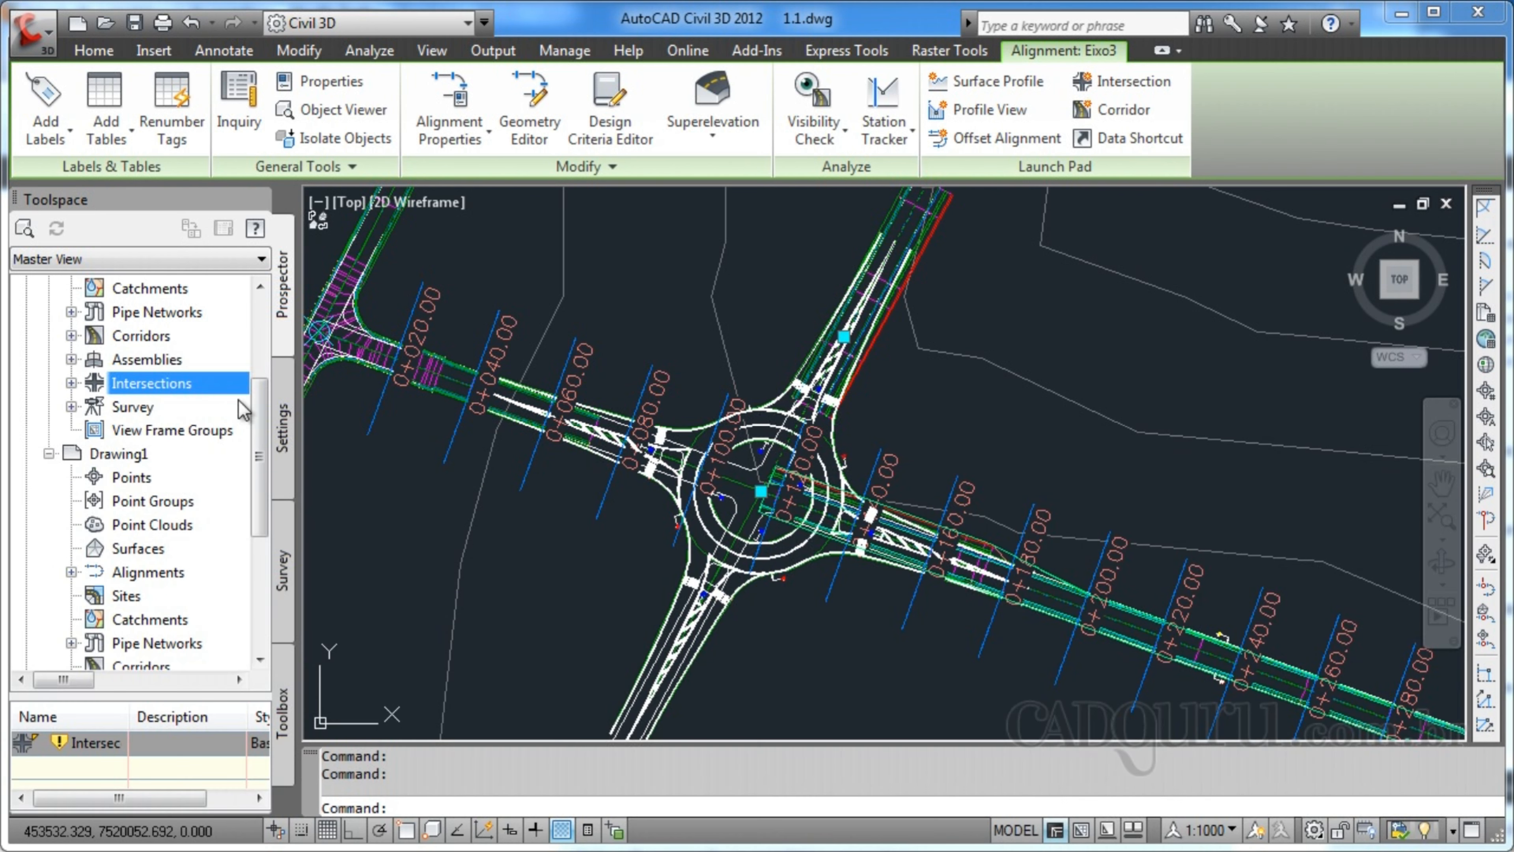
pyautogui.click(71, 383)
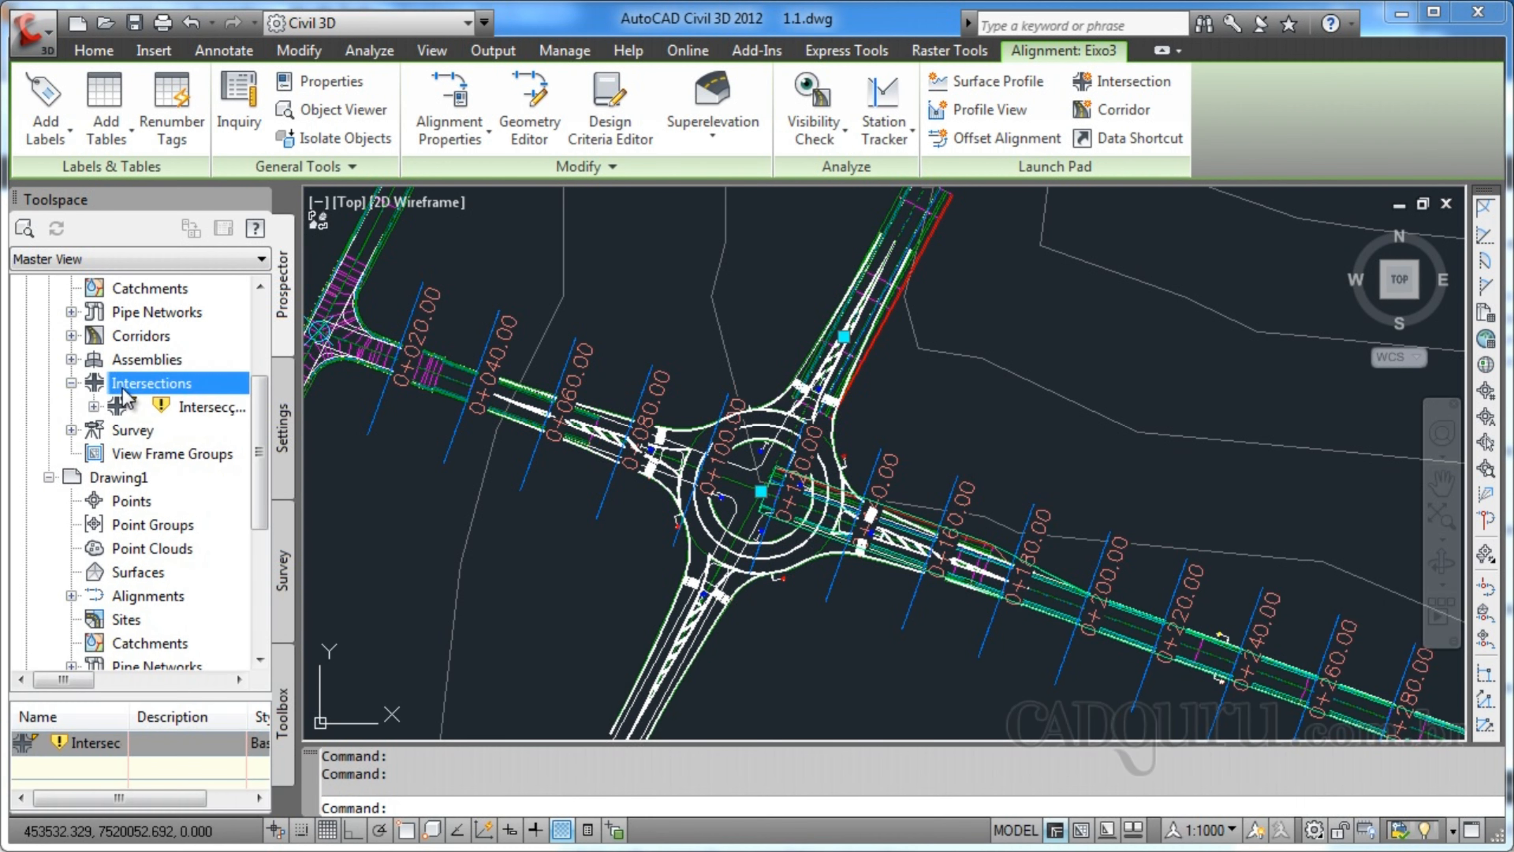
pyautogui.click(93, 407)
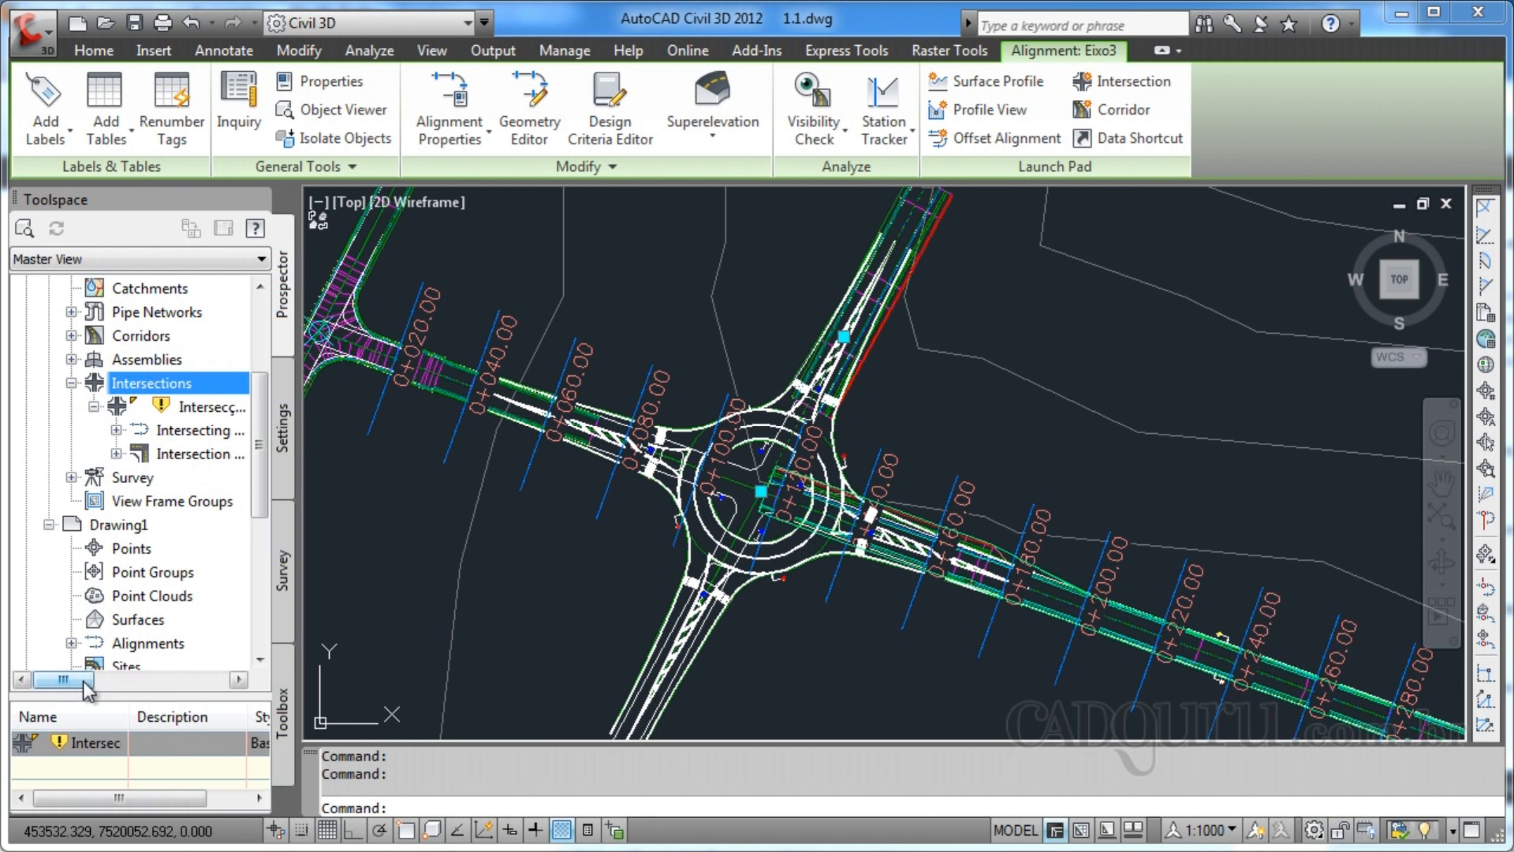
pyautogui.moveTo(89, 680)
pyautogui.mouseDown()
pyautogui.moveTo(125, 683)
pyautogui.moveTo(89, 682)
pyautogui.mouseUp()
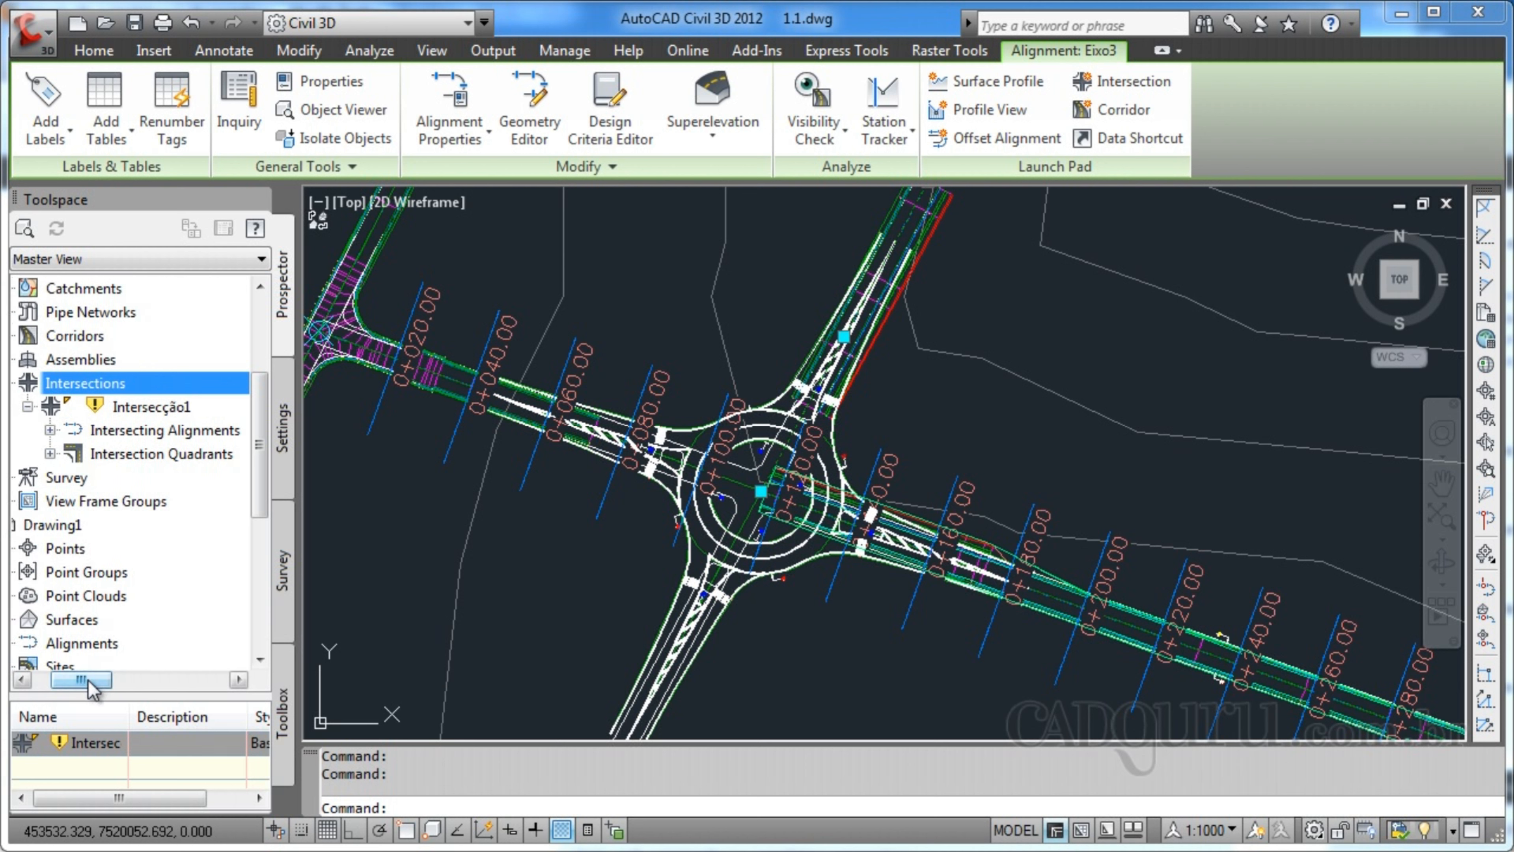
pyautogui.click(50, 430)
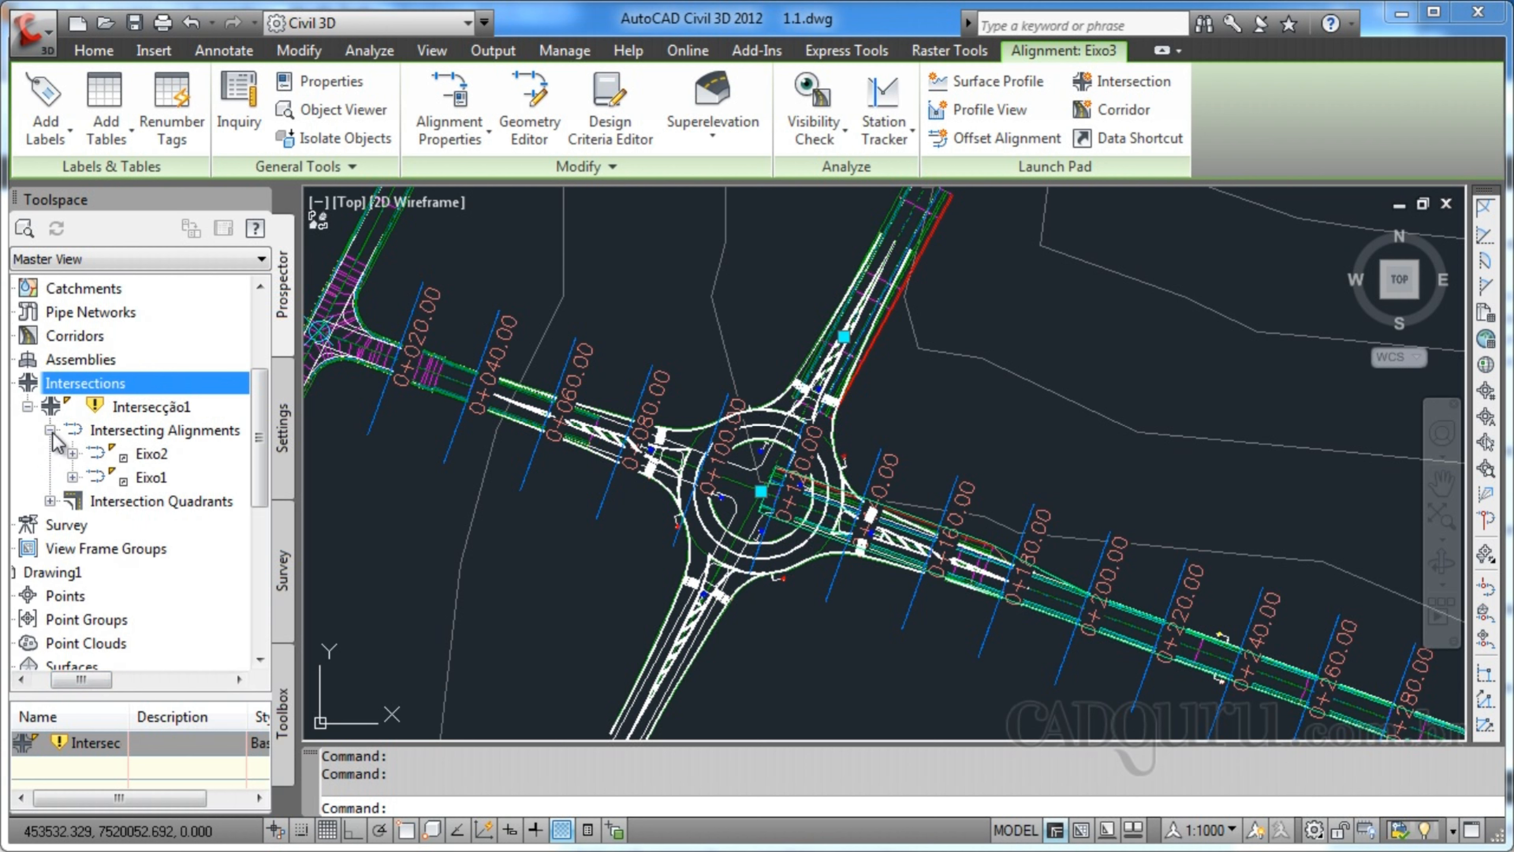
# Step: Expand the intersecting alignment Eixo2 under Intersecção1 to list its offset alignments and zoom the drawing to Eixo2
pyautogui.click(72, 454)
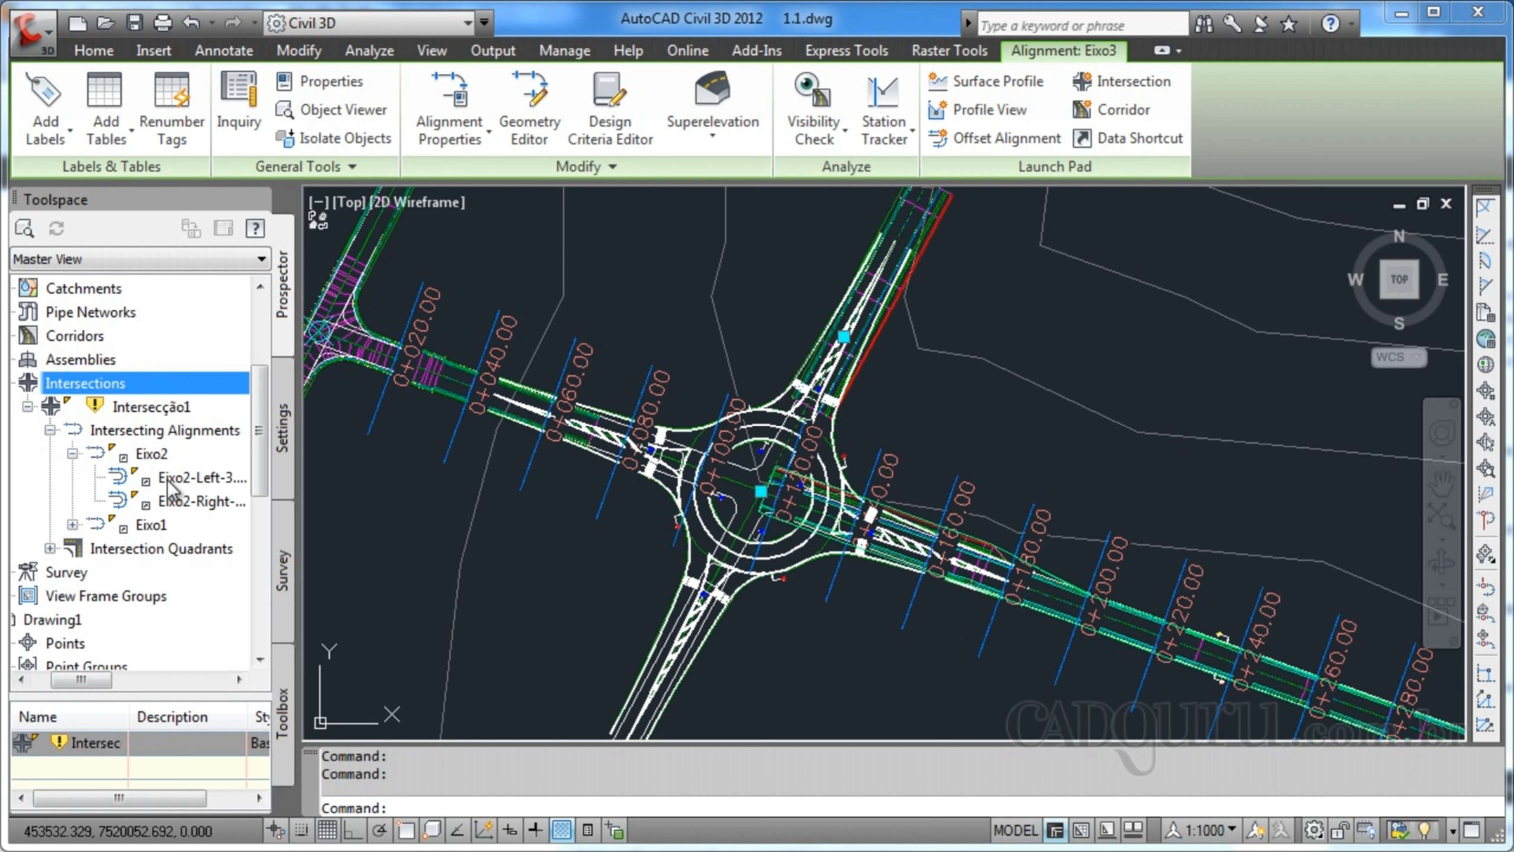
pyautogui.rightClick(154, 461)
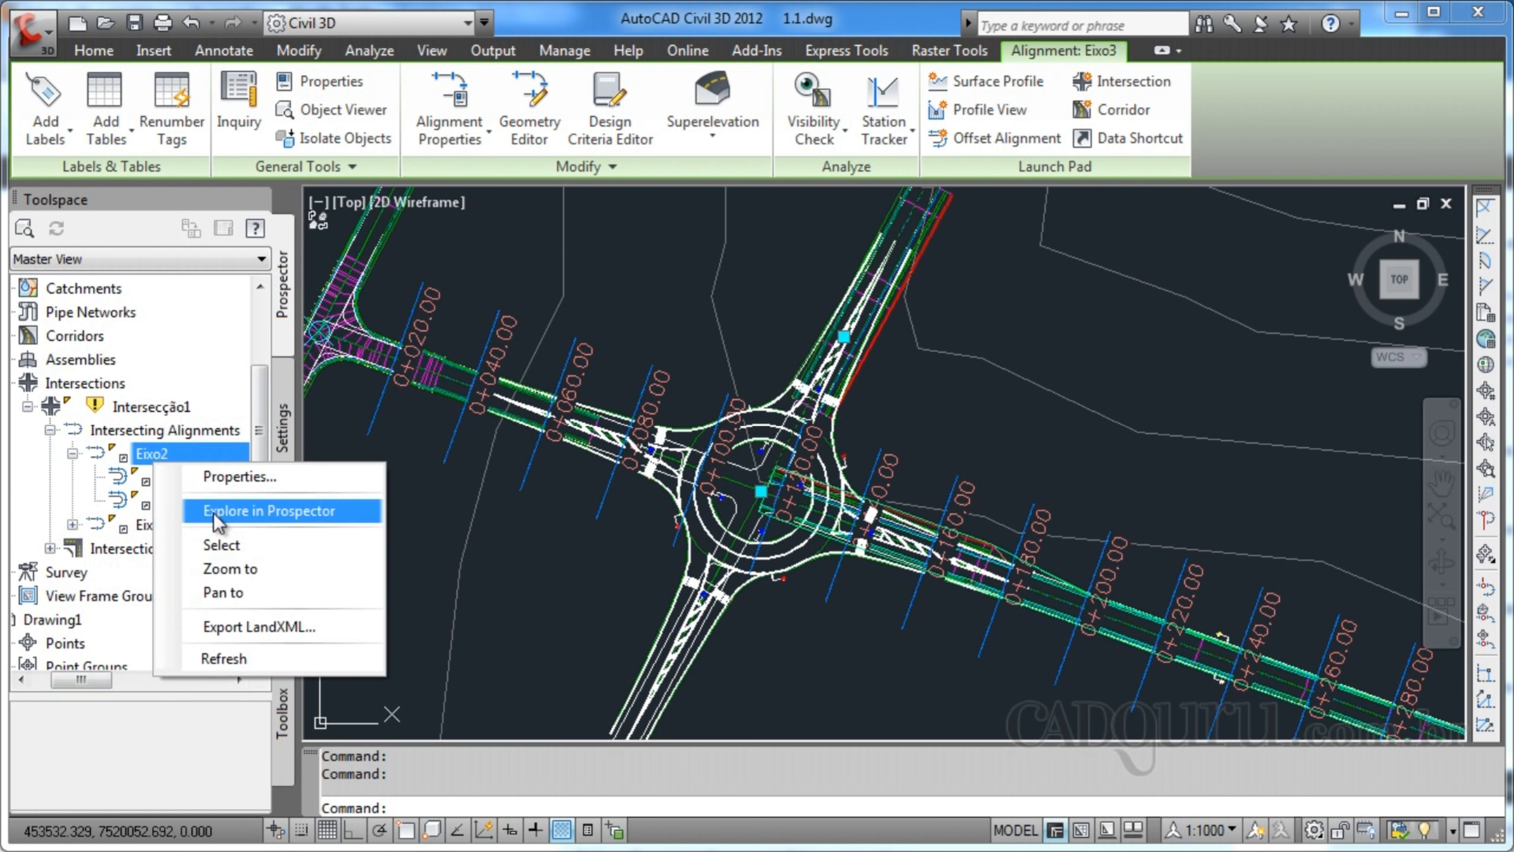
pyautogui.click(235, 570)
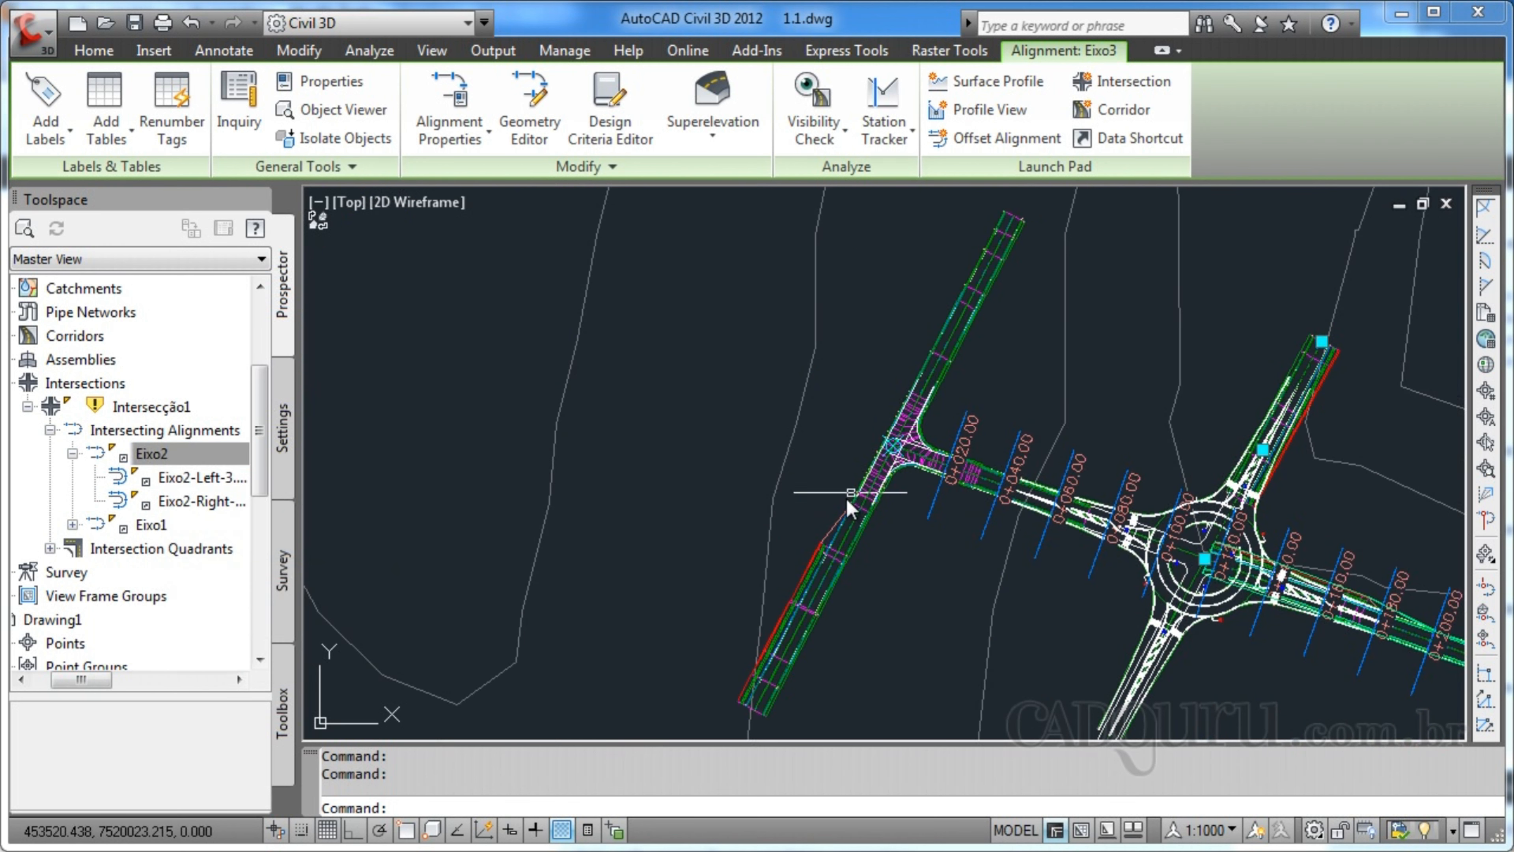
pyautogui.click(125, 457)
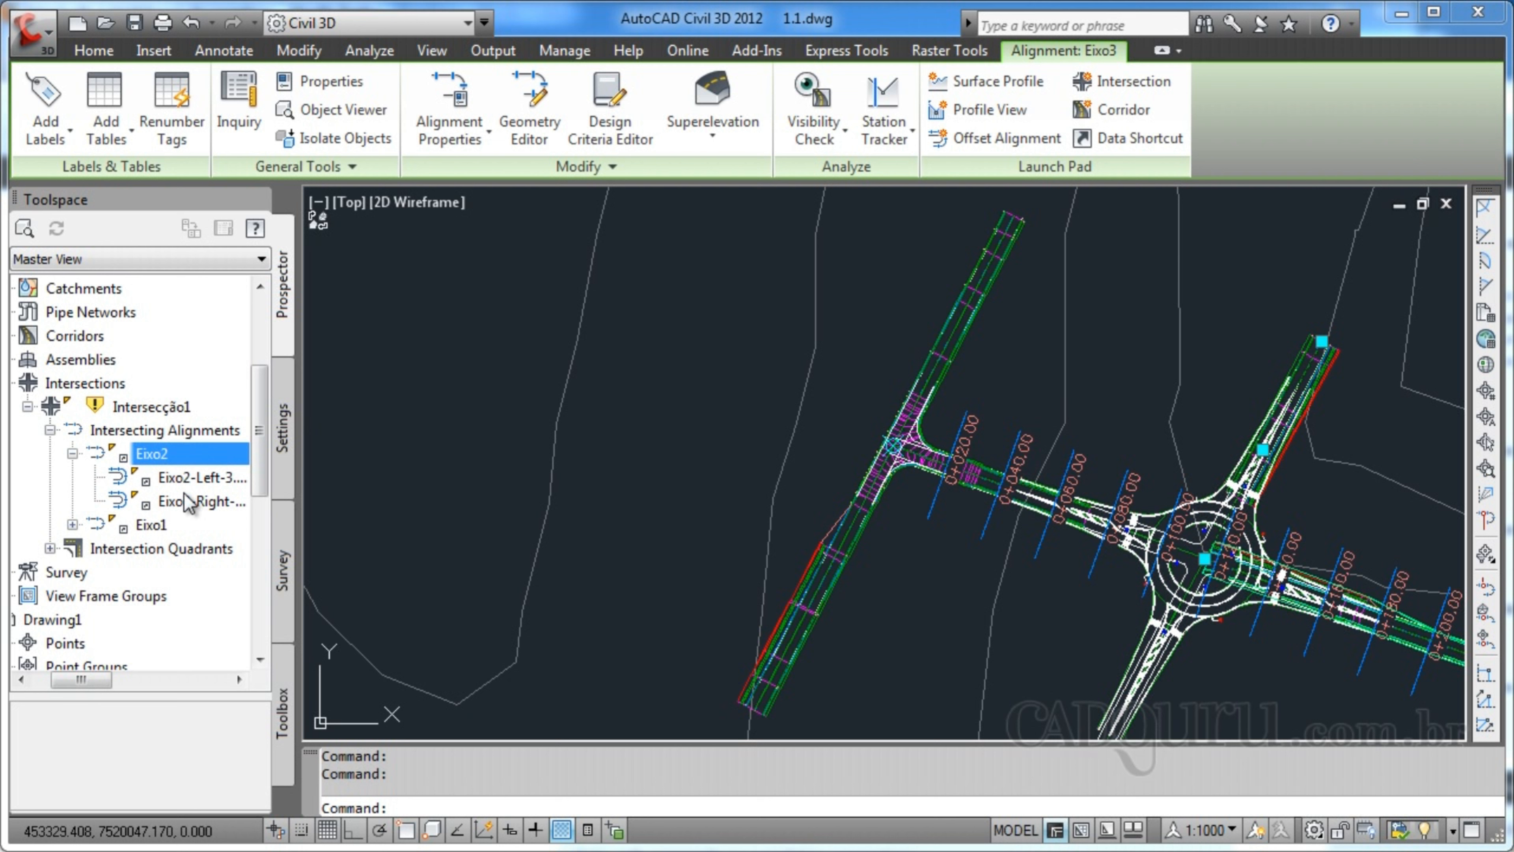
# Step: Expand the intersection quadrants of Intersecção1 and zoom the drawing to the curb return profile of the NE quadrant
pyautogui.click(51, 548)
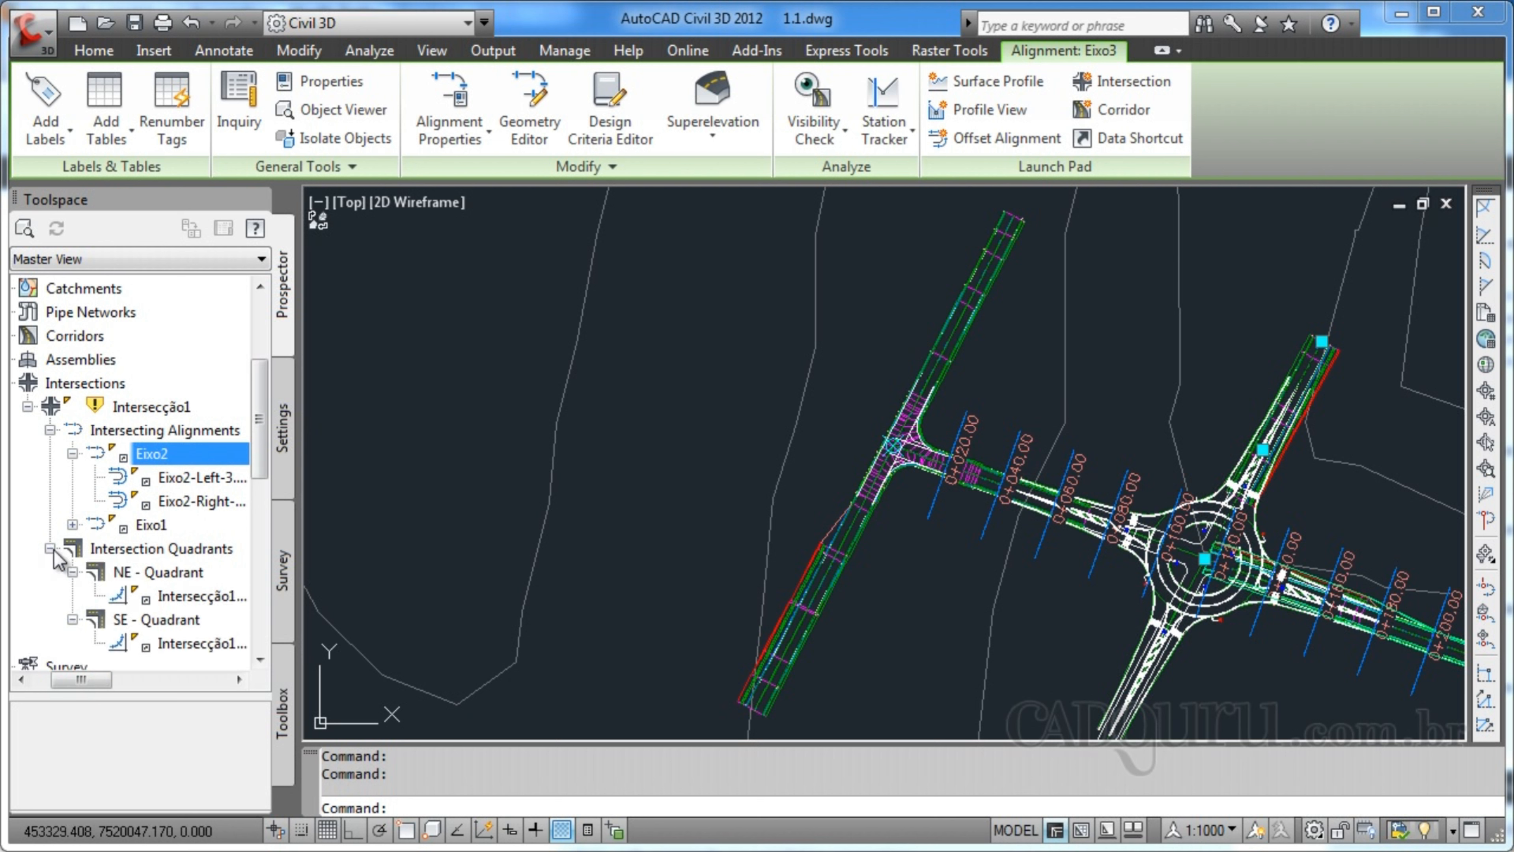
pyautogui.rightClick(159, 574)
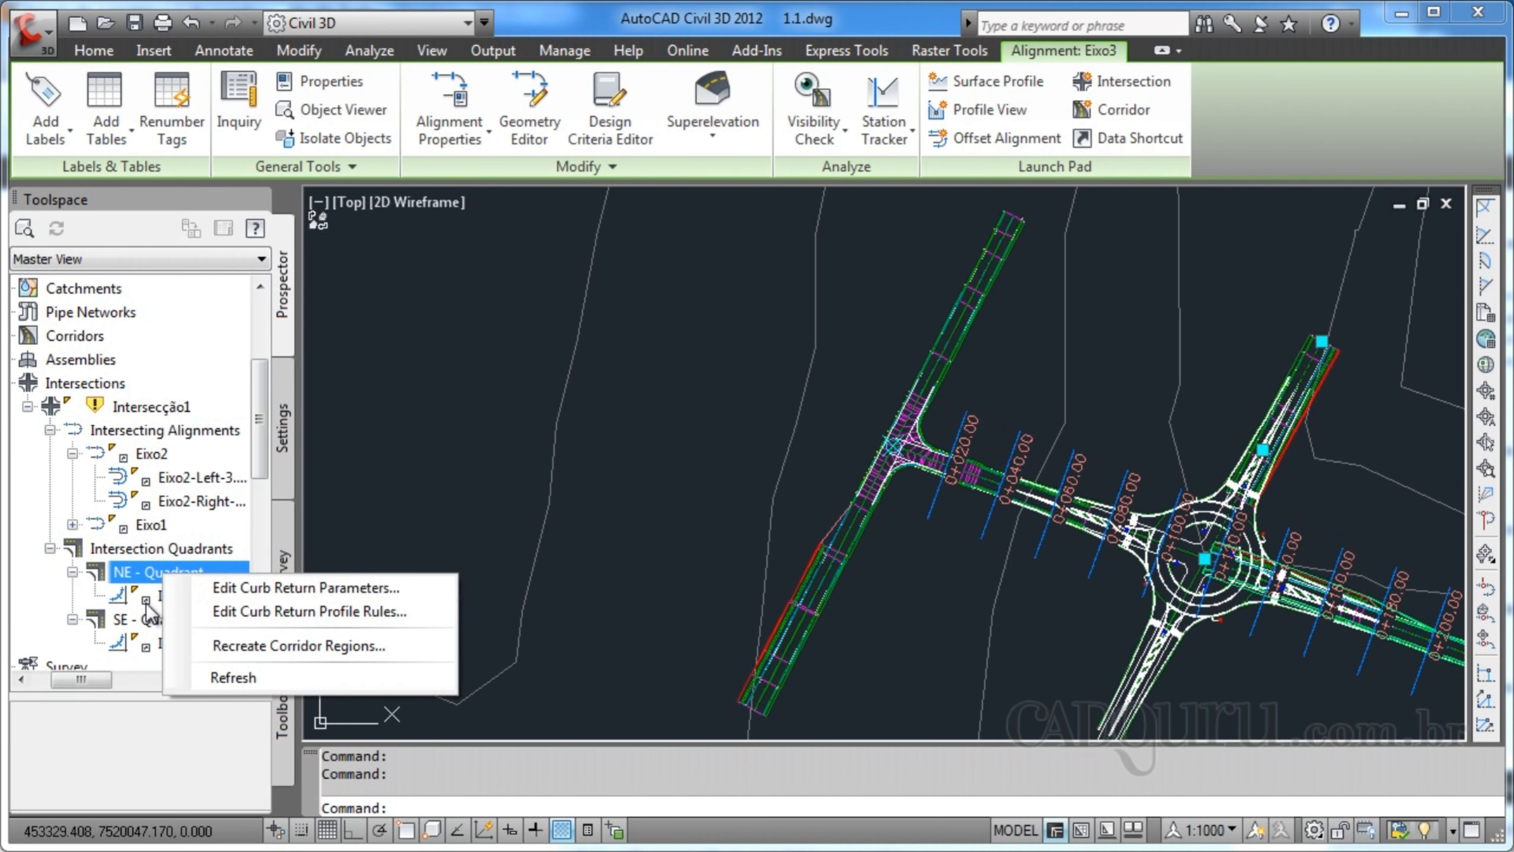
pyautogui.click(151, 595)
pyautogui.rightClick(154, 604)
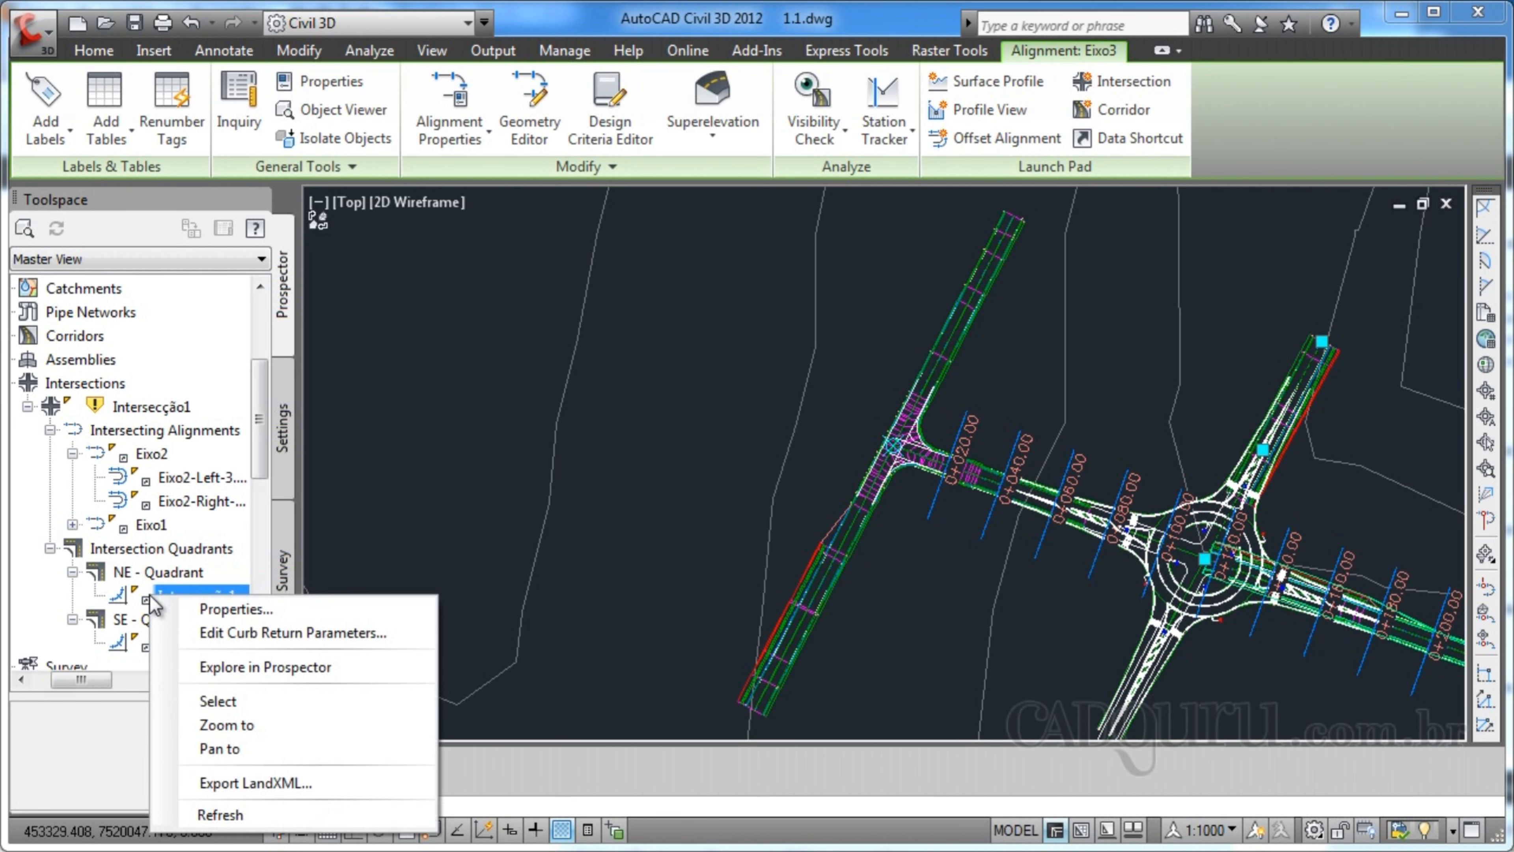
pyautogui.click(232, 725)
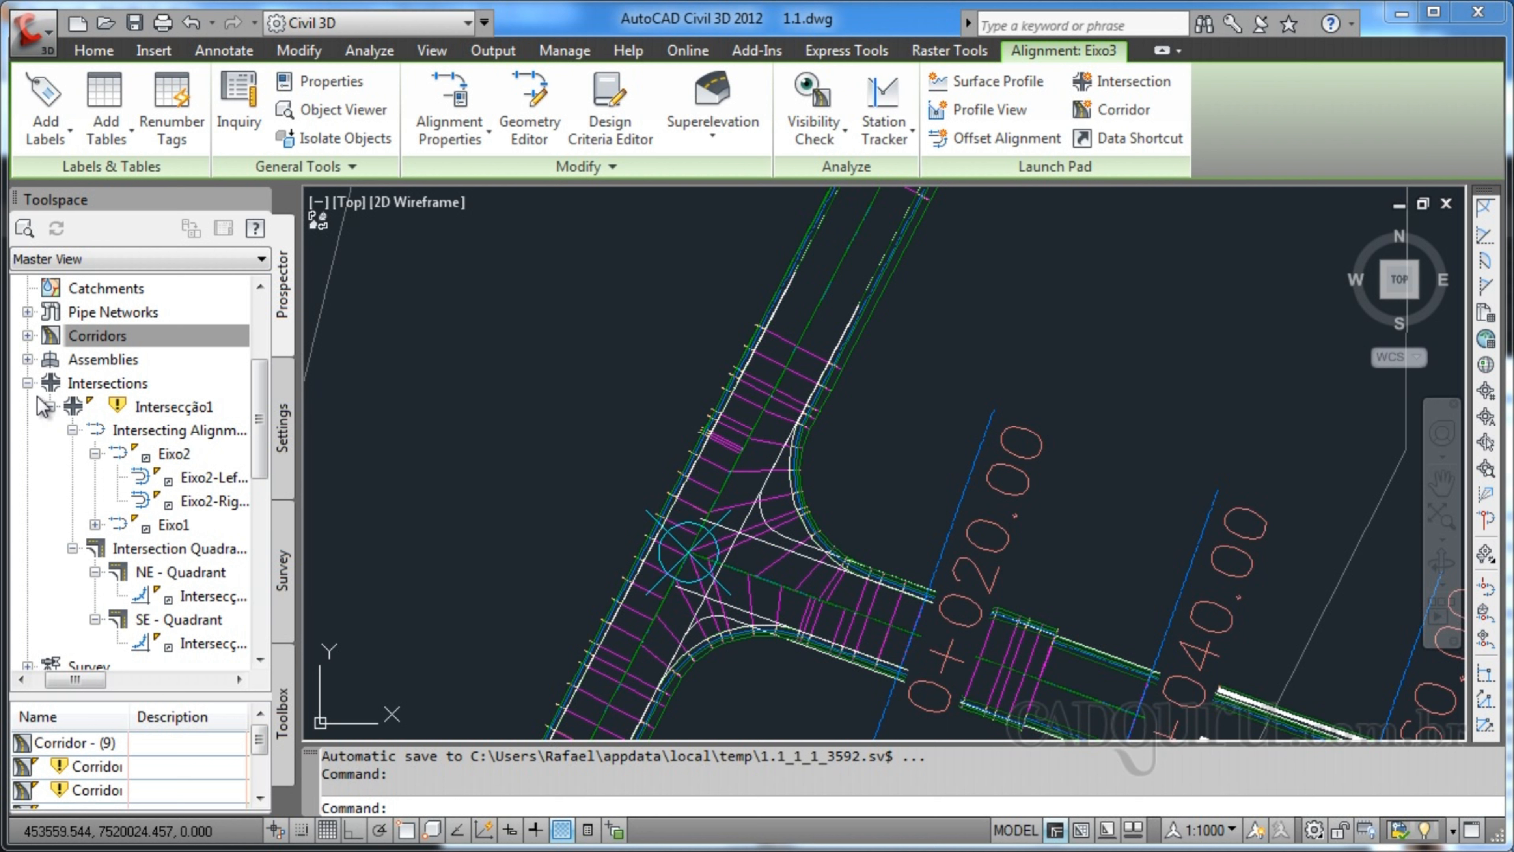
# Step: Collapse the Intersections collection and expand the Corridors collection down to the baseline of Corridor - (18)
pyautogui.click(28, 383)
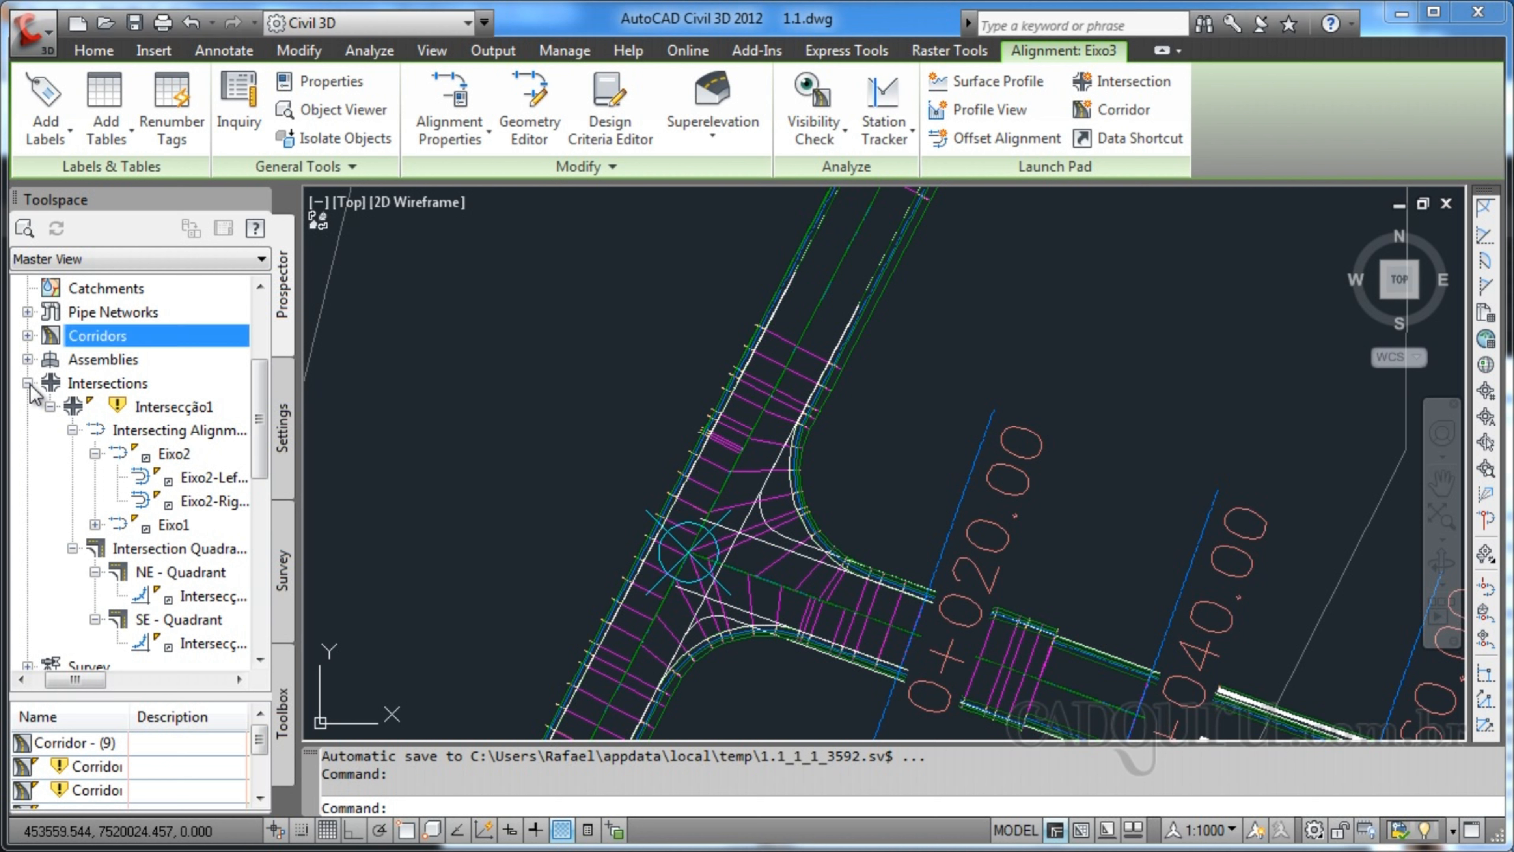
pyautogui.click(28, 336)
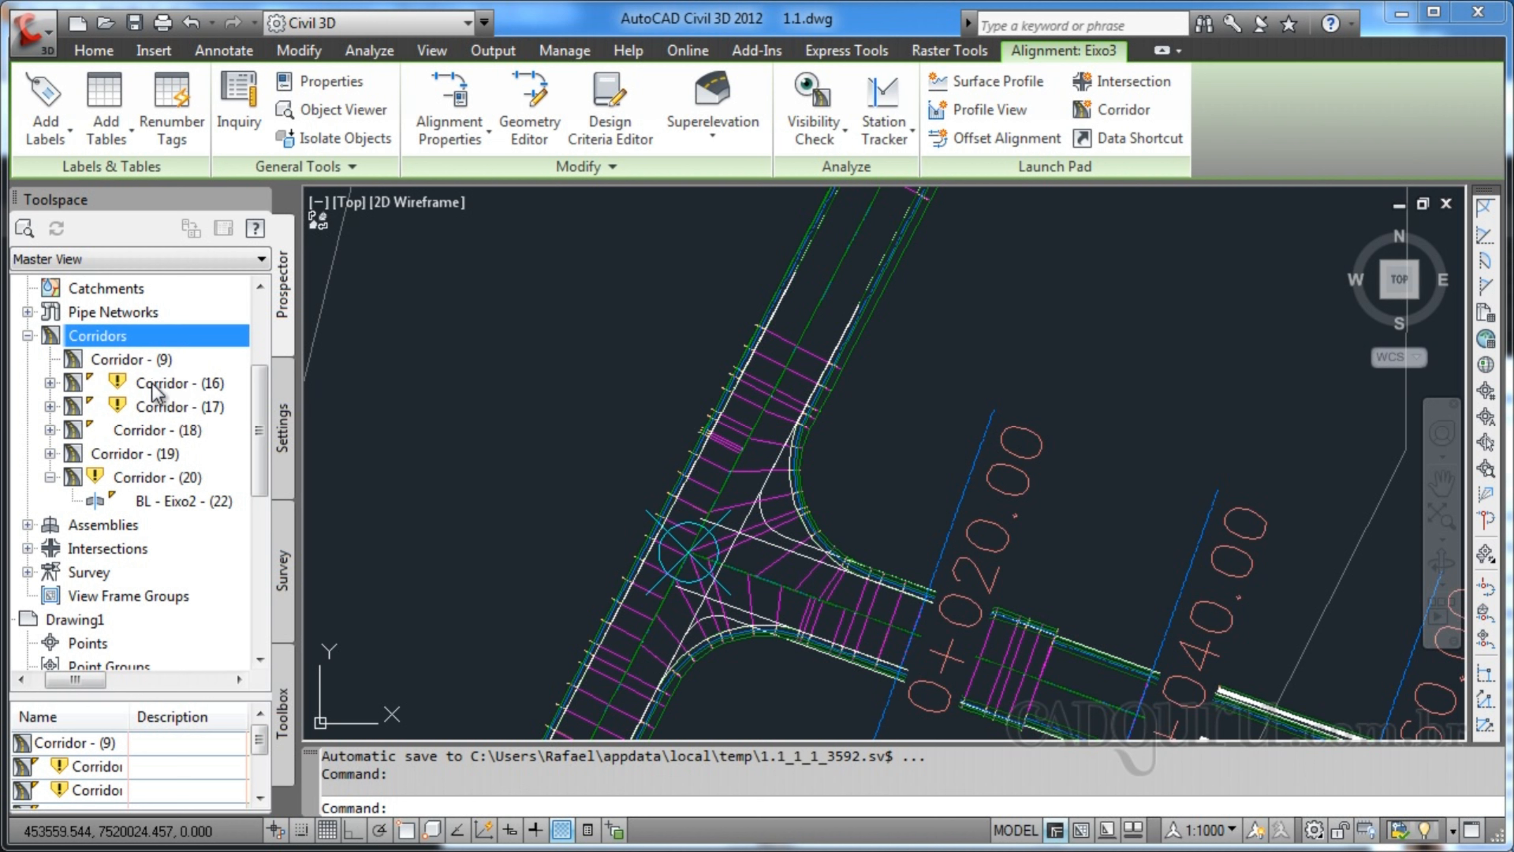
pyautogui.click(51, 430)
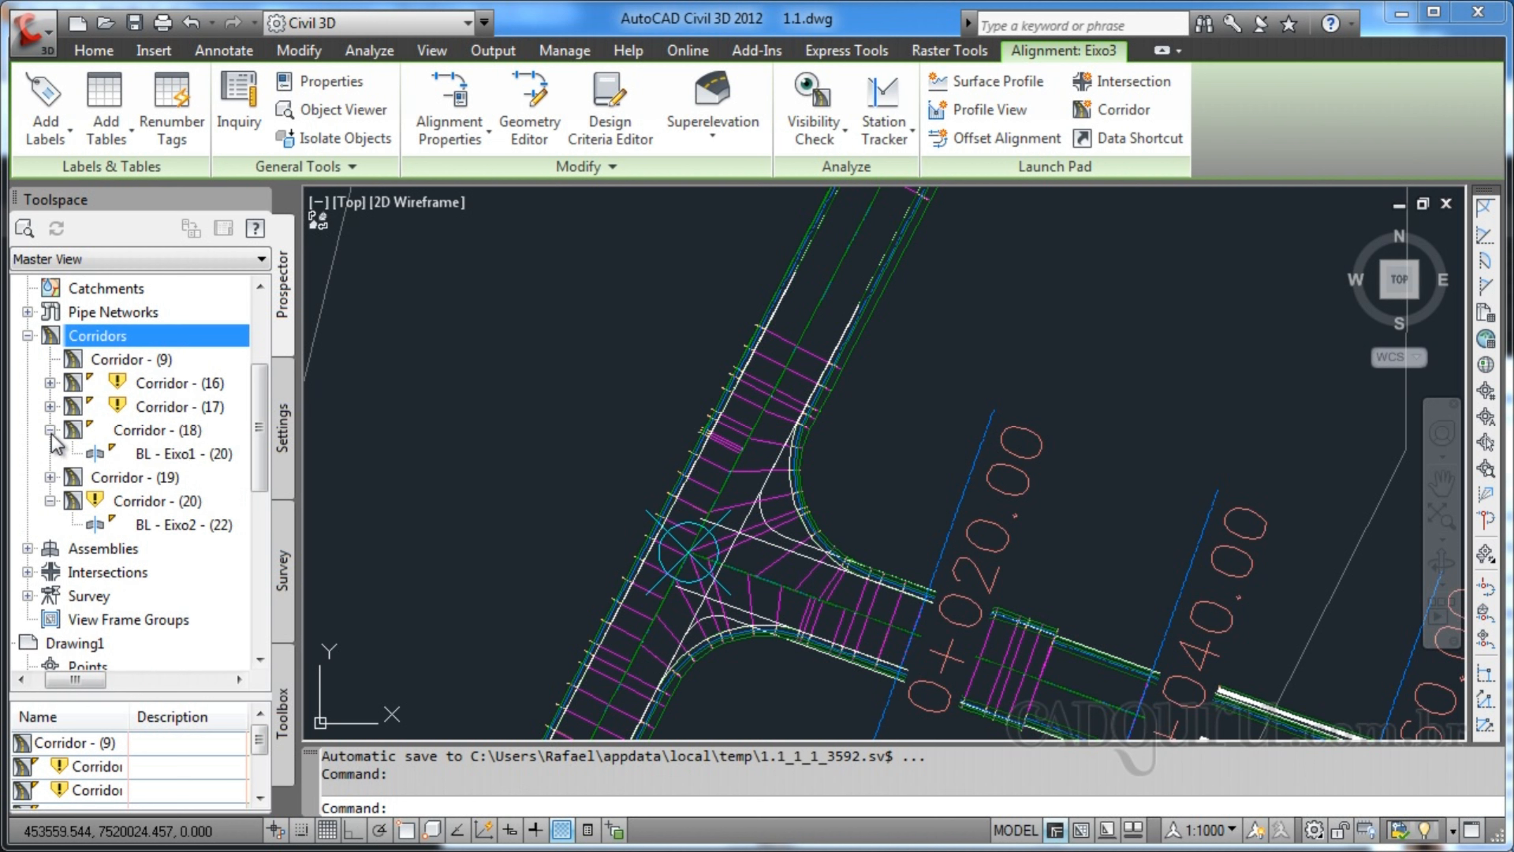
# Step: Rename Corridor - (18) as "Eixo 1" in its properties and give it the description "Corredor representando o eixo 1"
pyautogui.rightClick(167, 435)
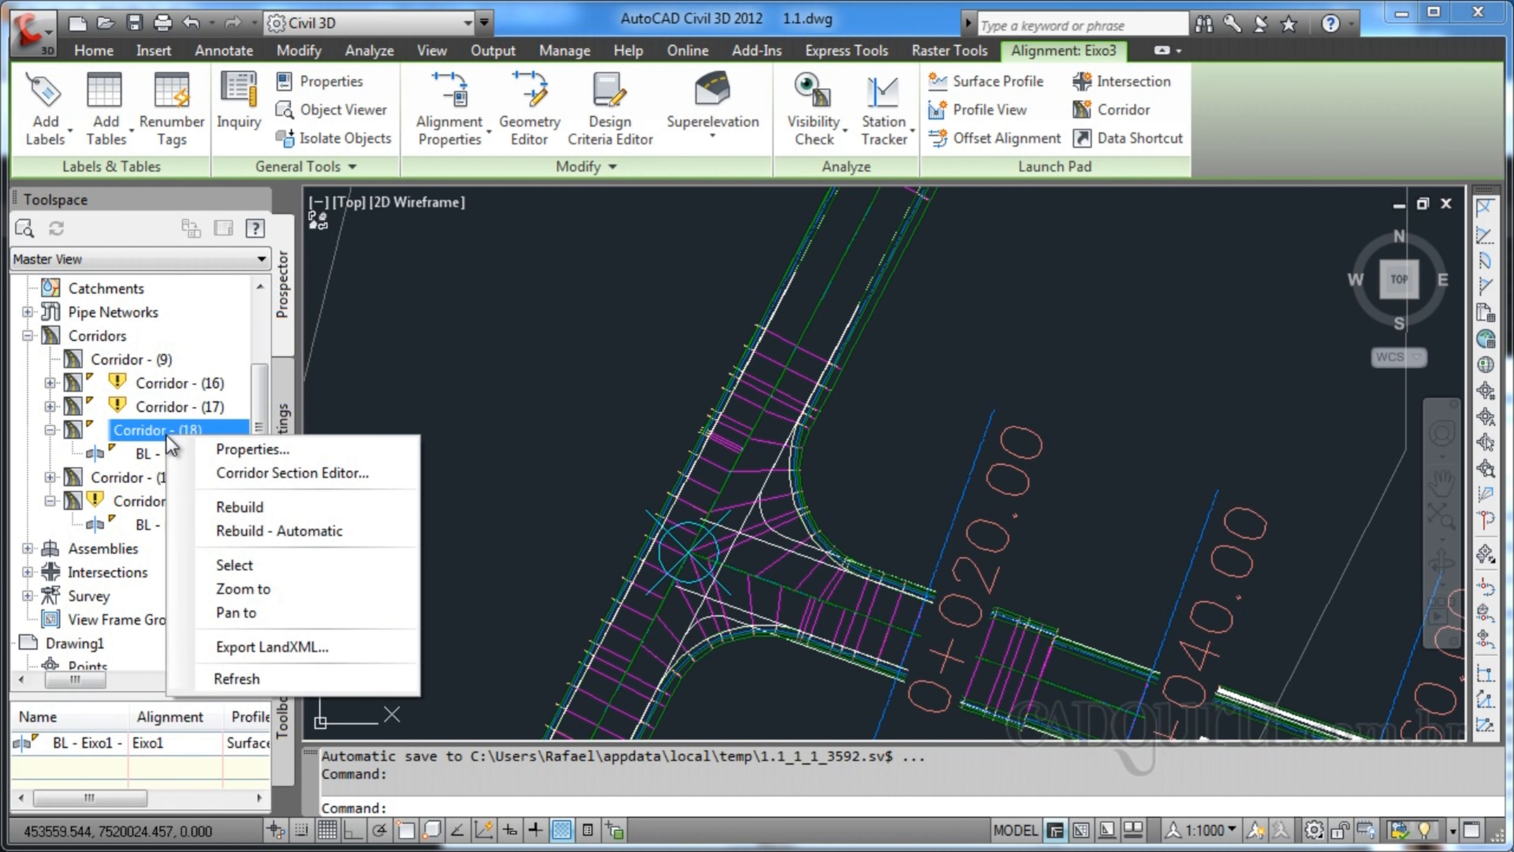
pyautogui.click(213, 451)
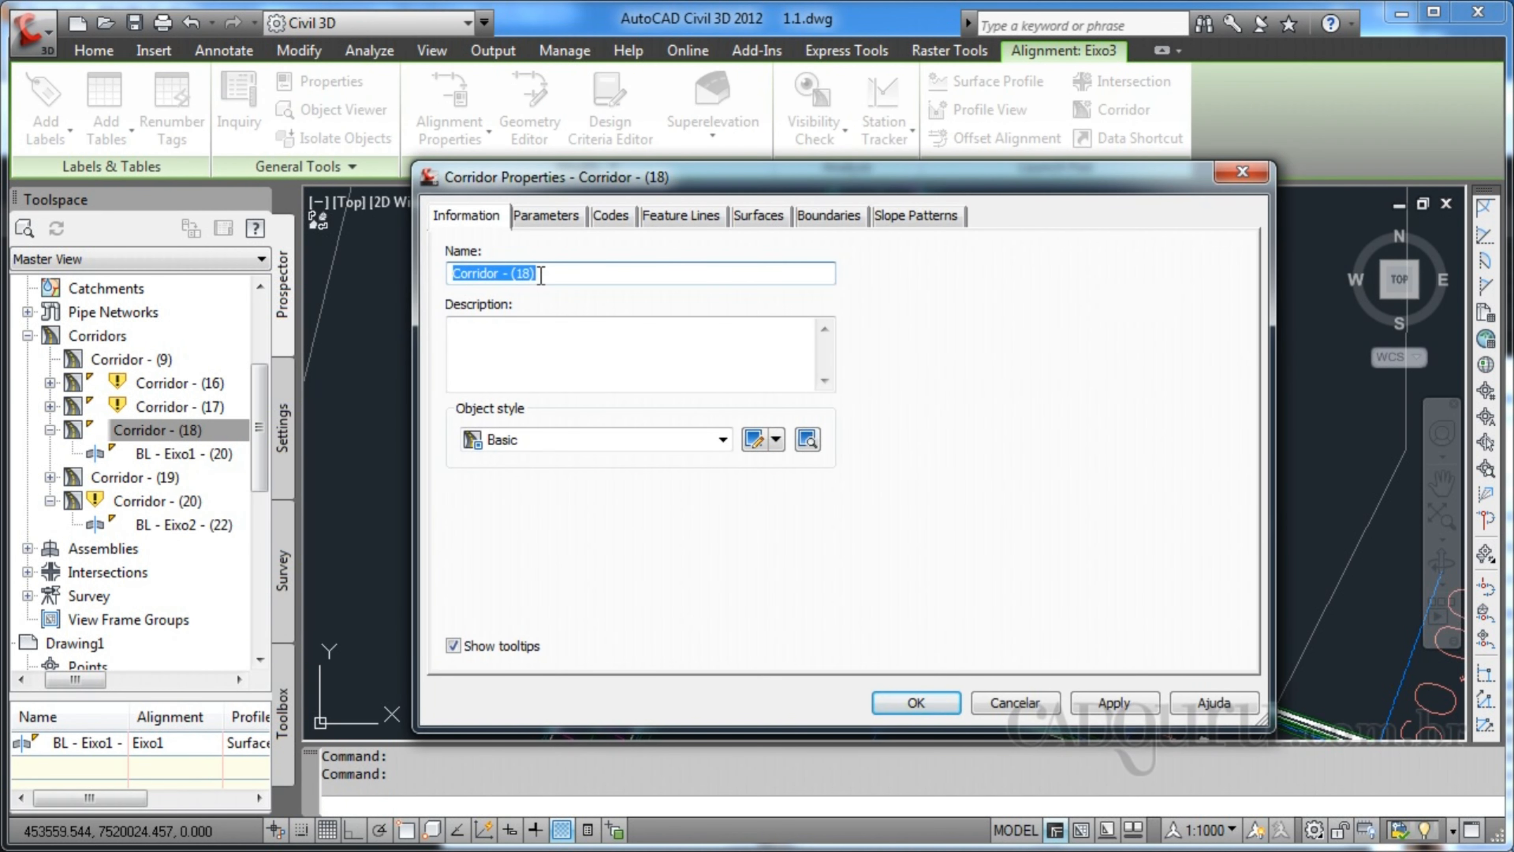
pyautogui.write('Eixo 1')
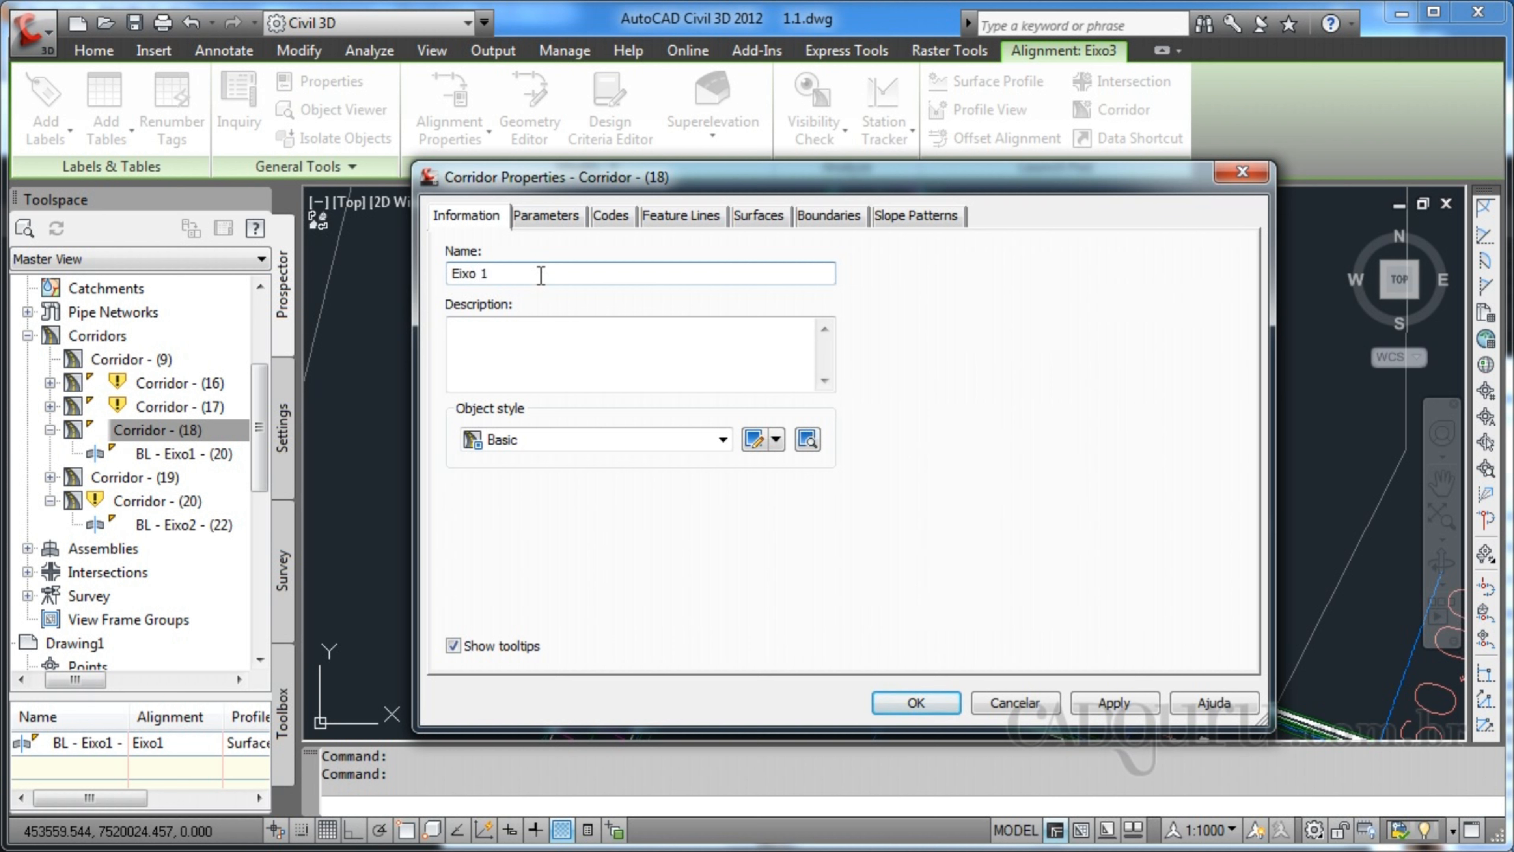
pyautogui.click(619, 320)
pyautogui.write('Co')
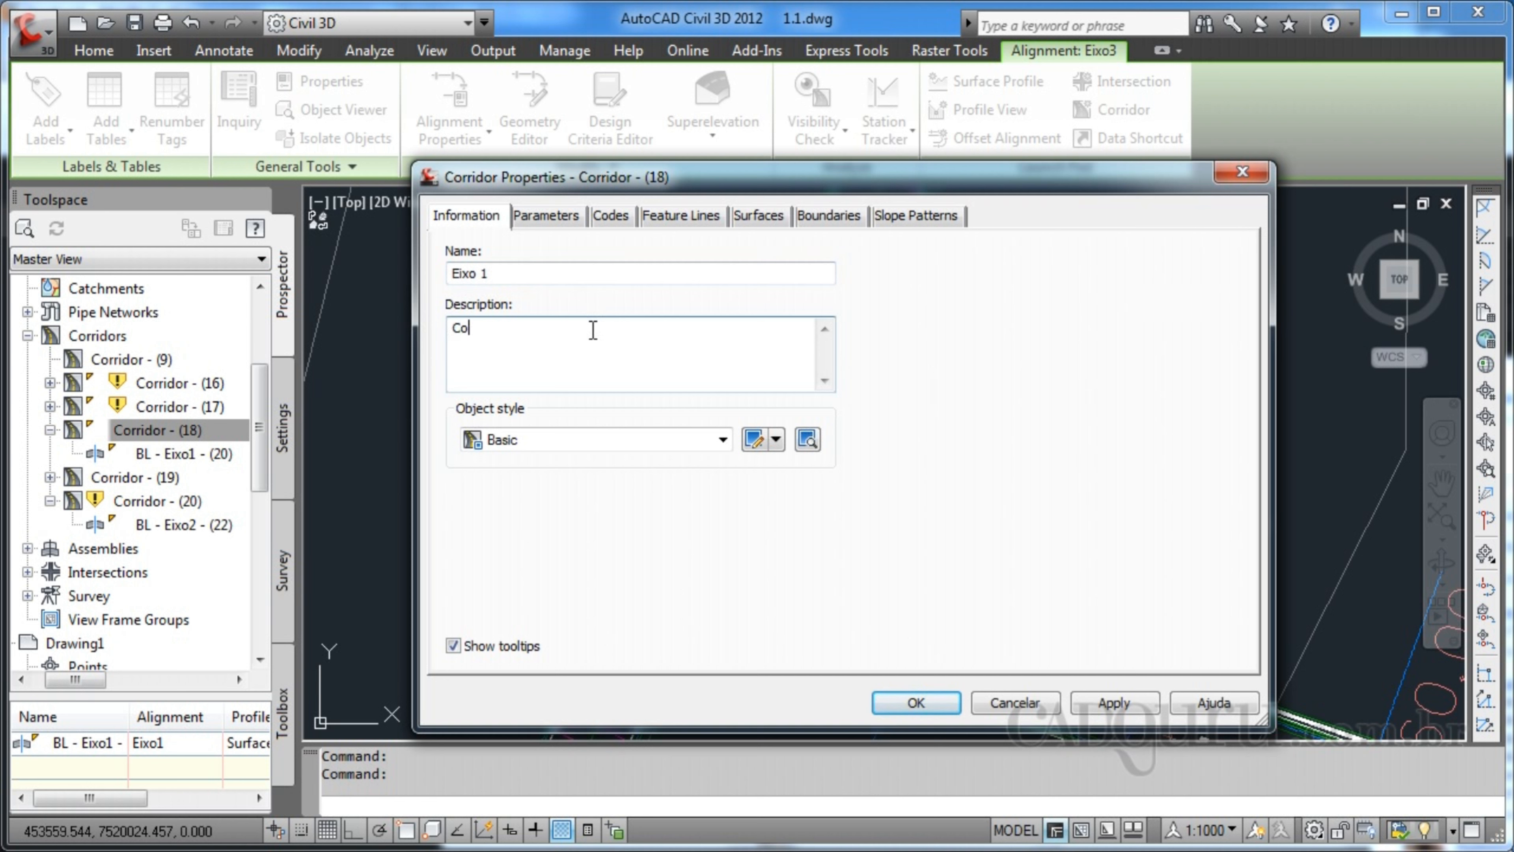
pyautogui.write('rredor representando o e')
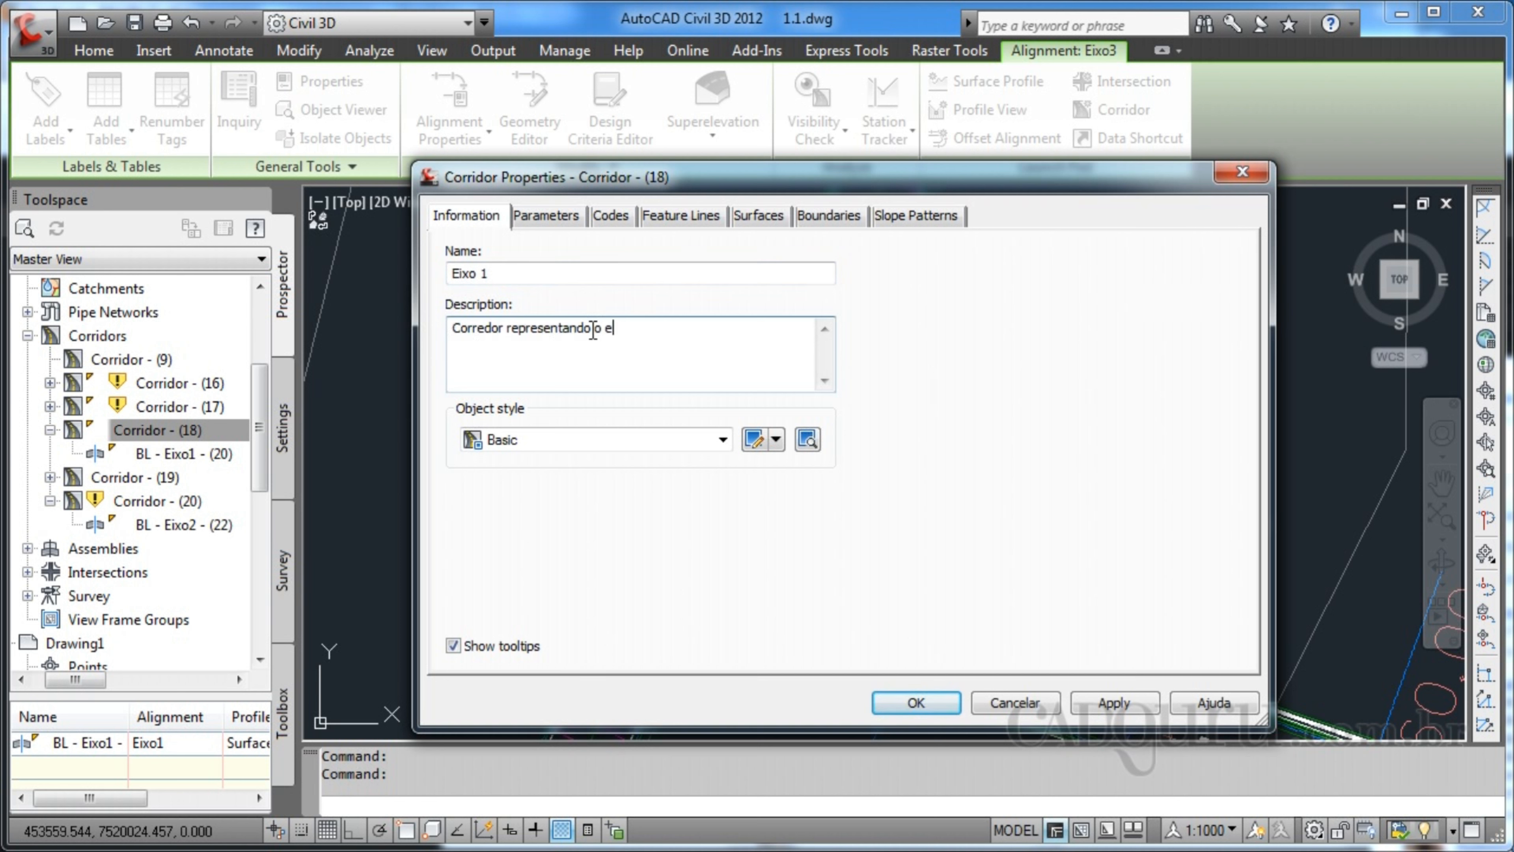
pyautogui.write('ixo 1')
# Step: Examine the corridor's parameters, codes, feature lines, surfaces, boundaries and slope patterns in its properties
pyautogui.click(554, 221)
pyautogui.click(626, 222)
pyautogui.click(672, 219)
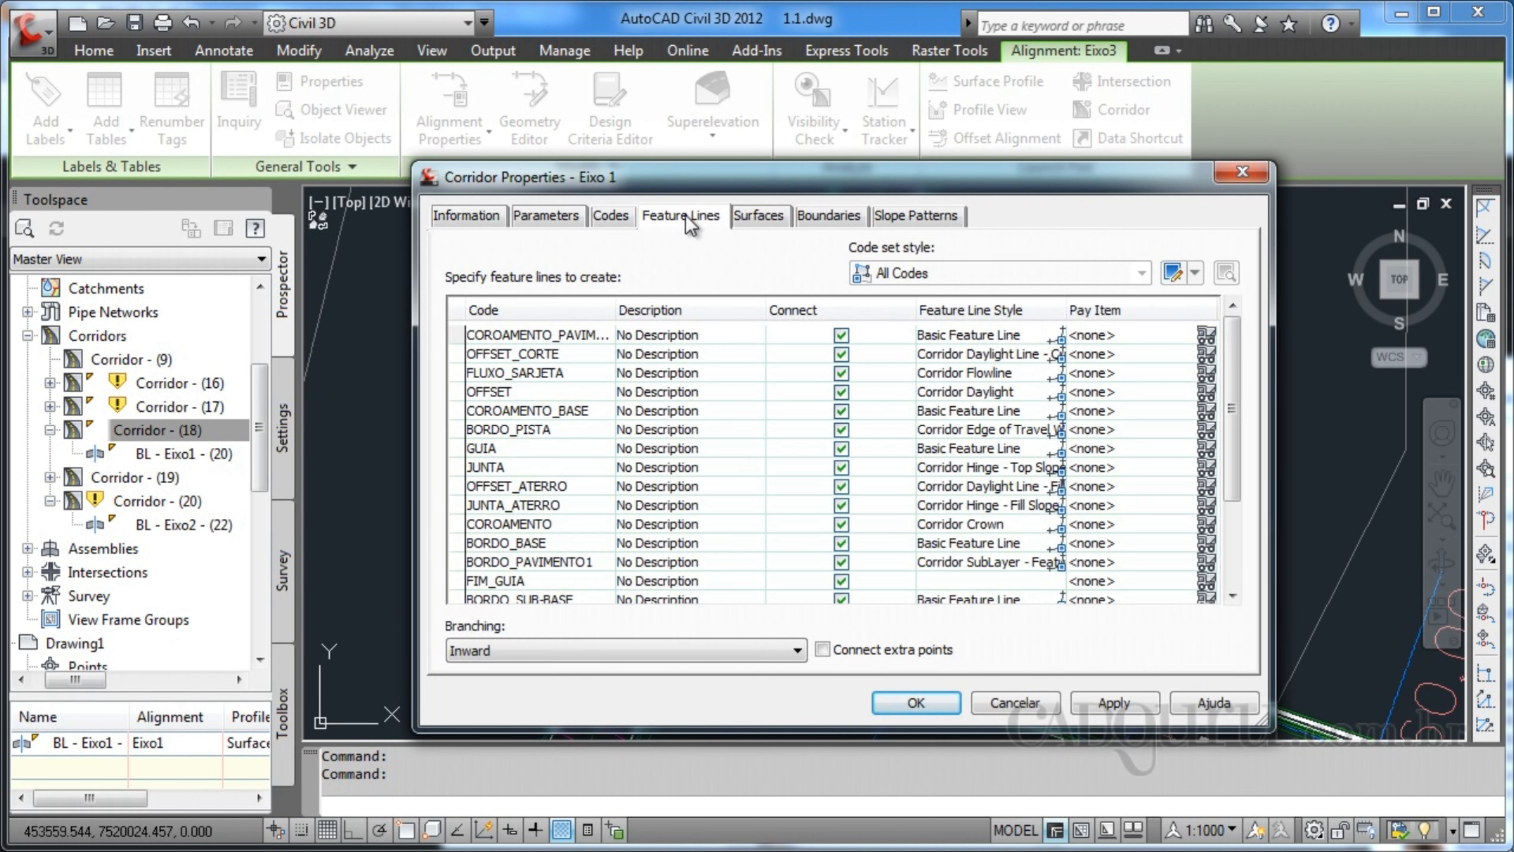
pyautogui.click(784, 219)
pyautogui.click(828, 220)
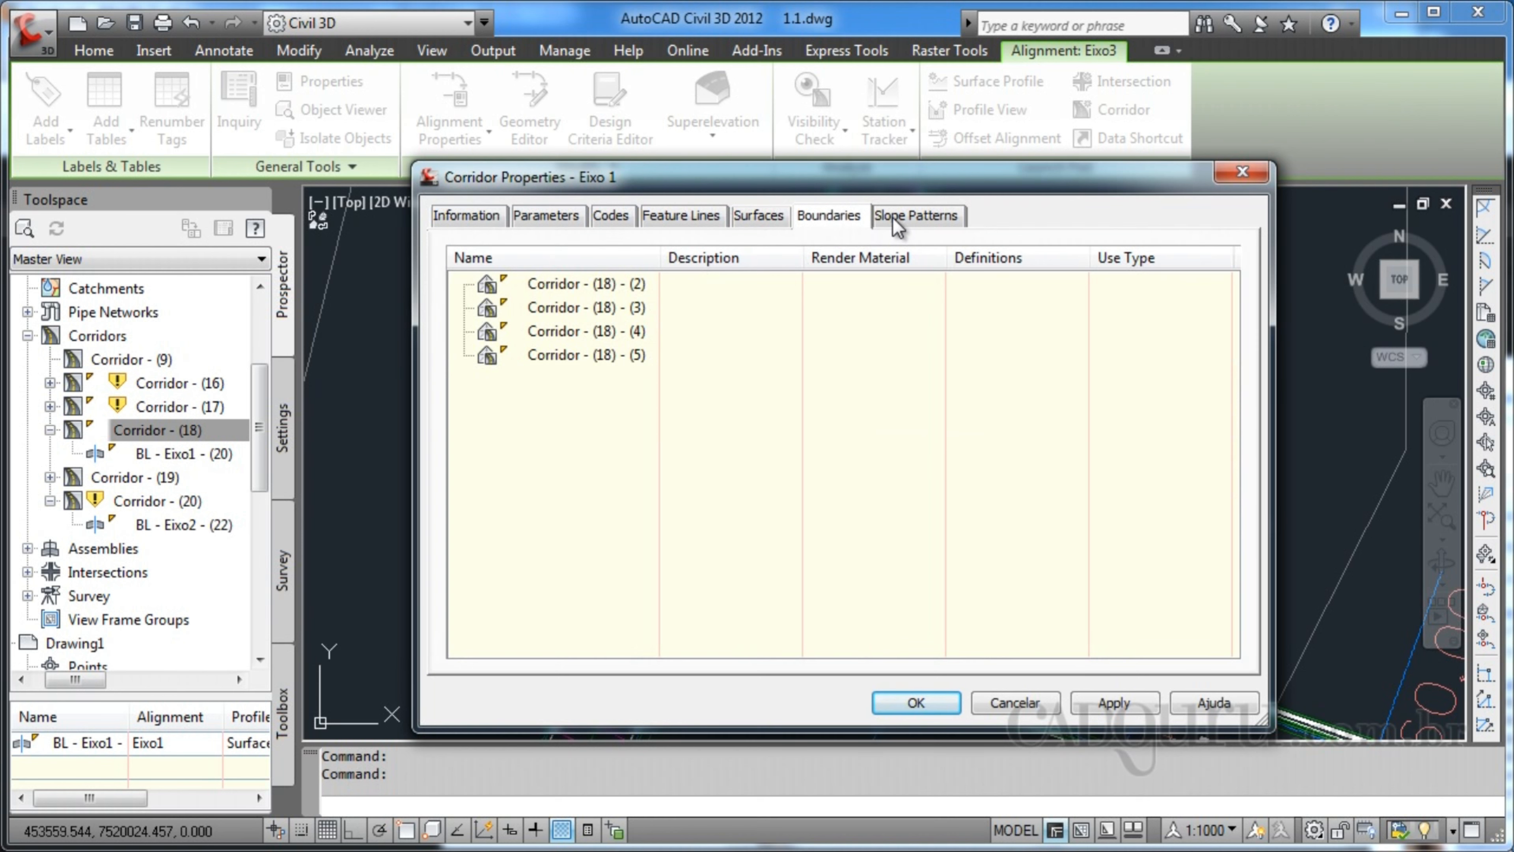
pyautogui.click(899, 219)
pyautogui.click(847, 226)
pyautogui.click(758, 219)
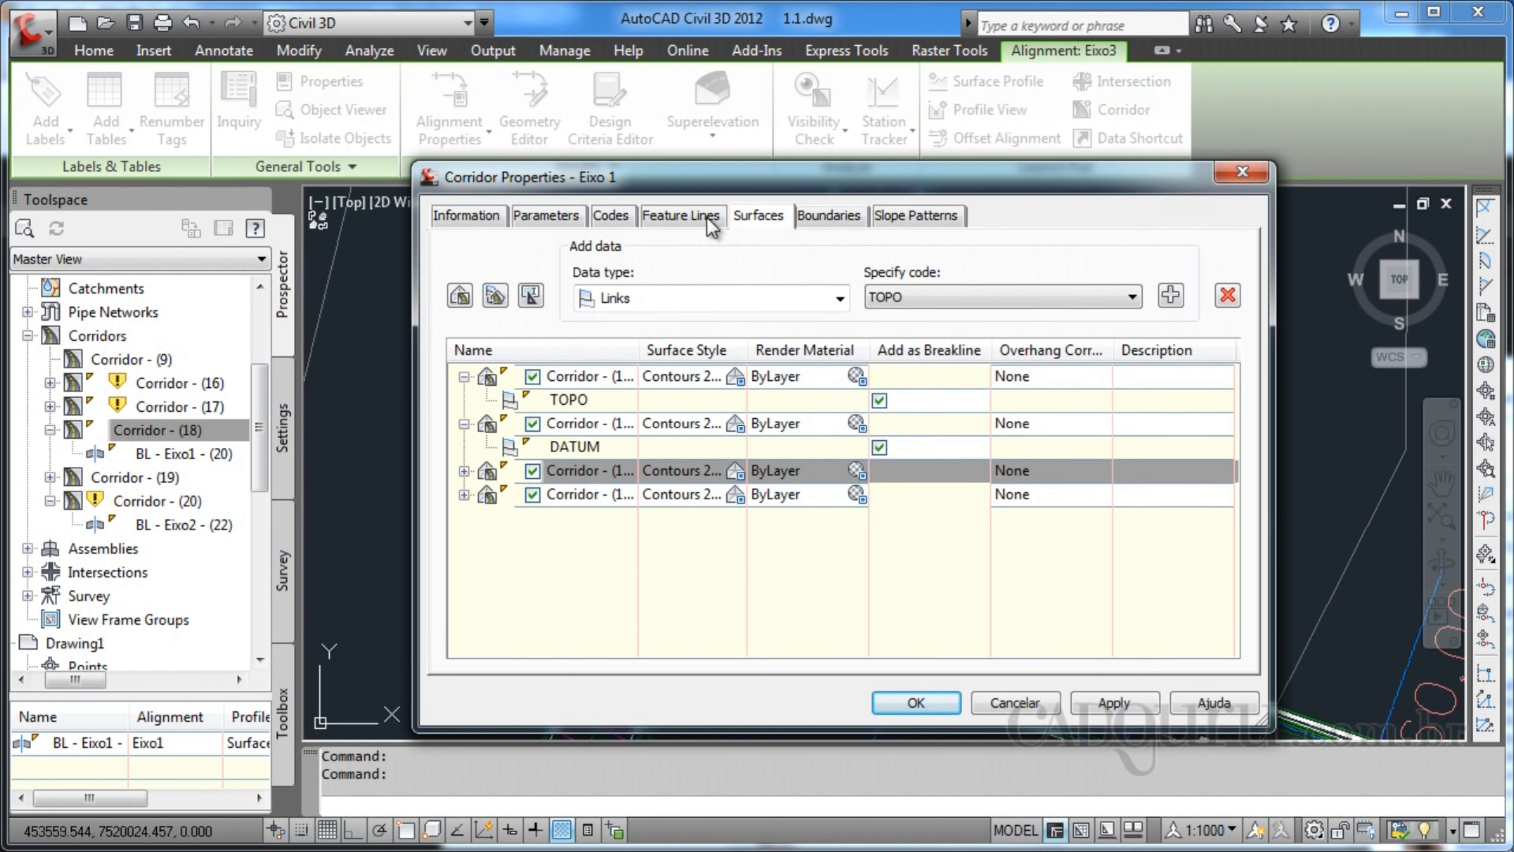
pyautogui.click(692, 224)
pyautogui.click(614, 221)
pyautogui.click(558, 221)
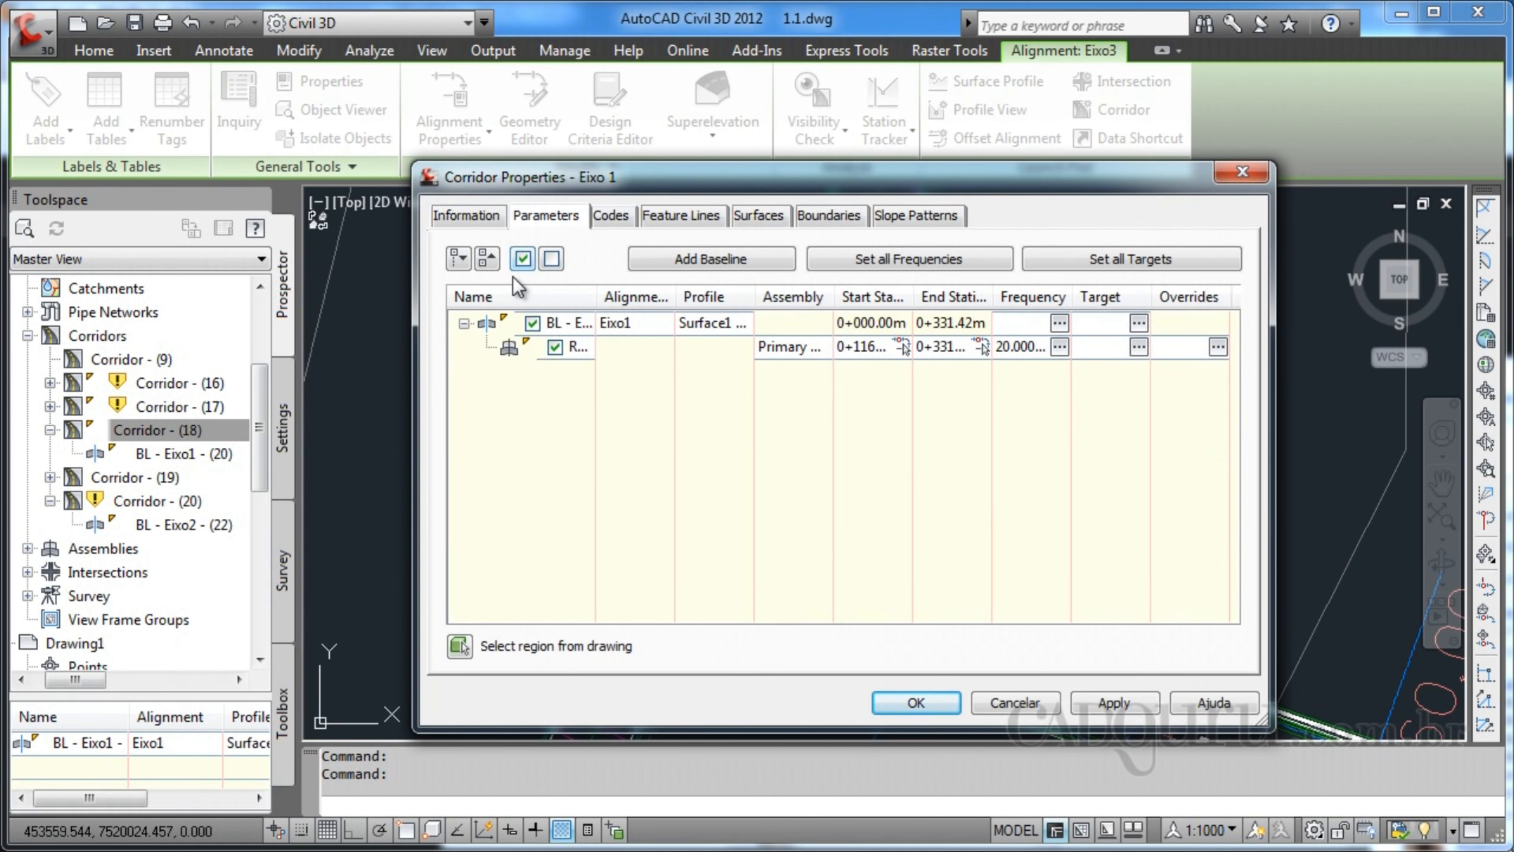
# Step: Return to the corridor's general information and accept its new name and description
pyautogui.click(445, 220)
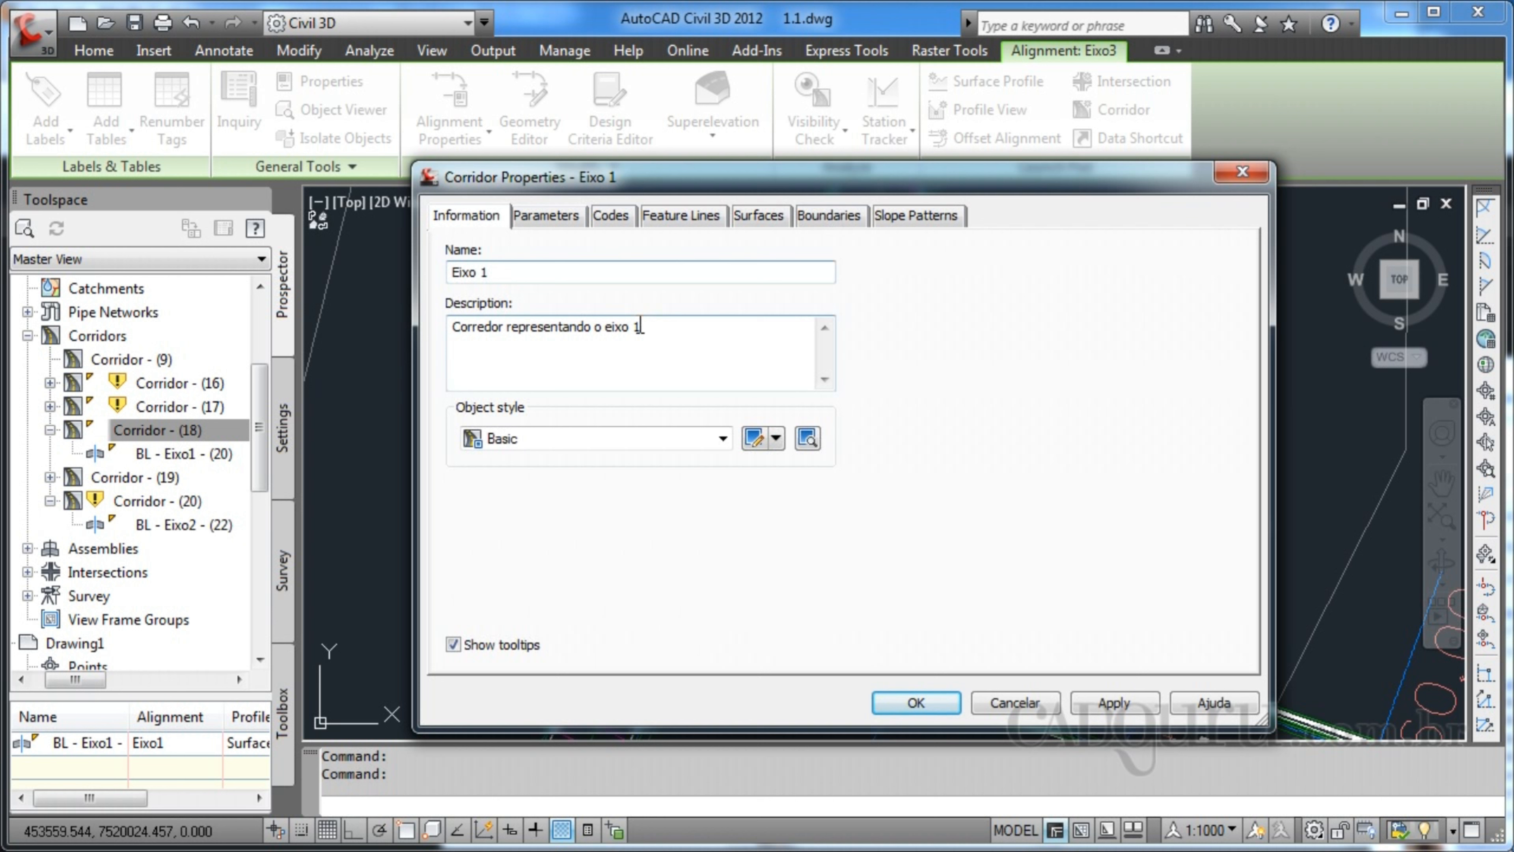
pyautogui.click(917, 703)
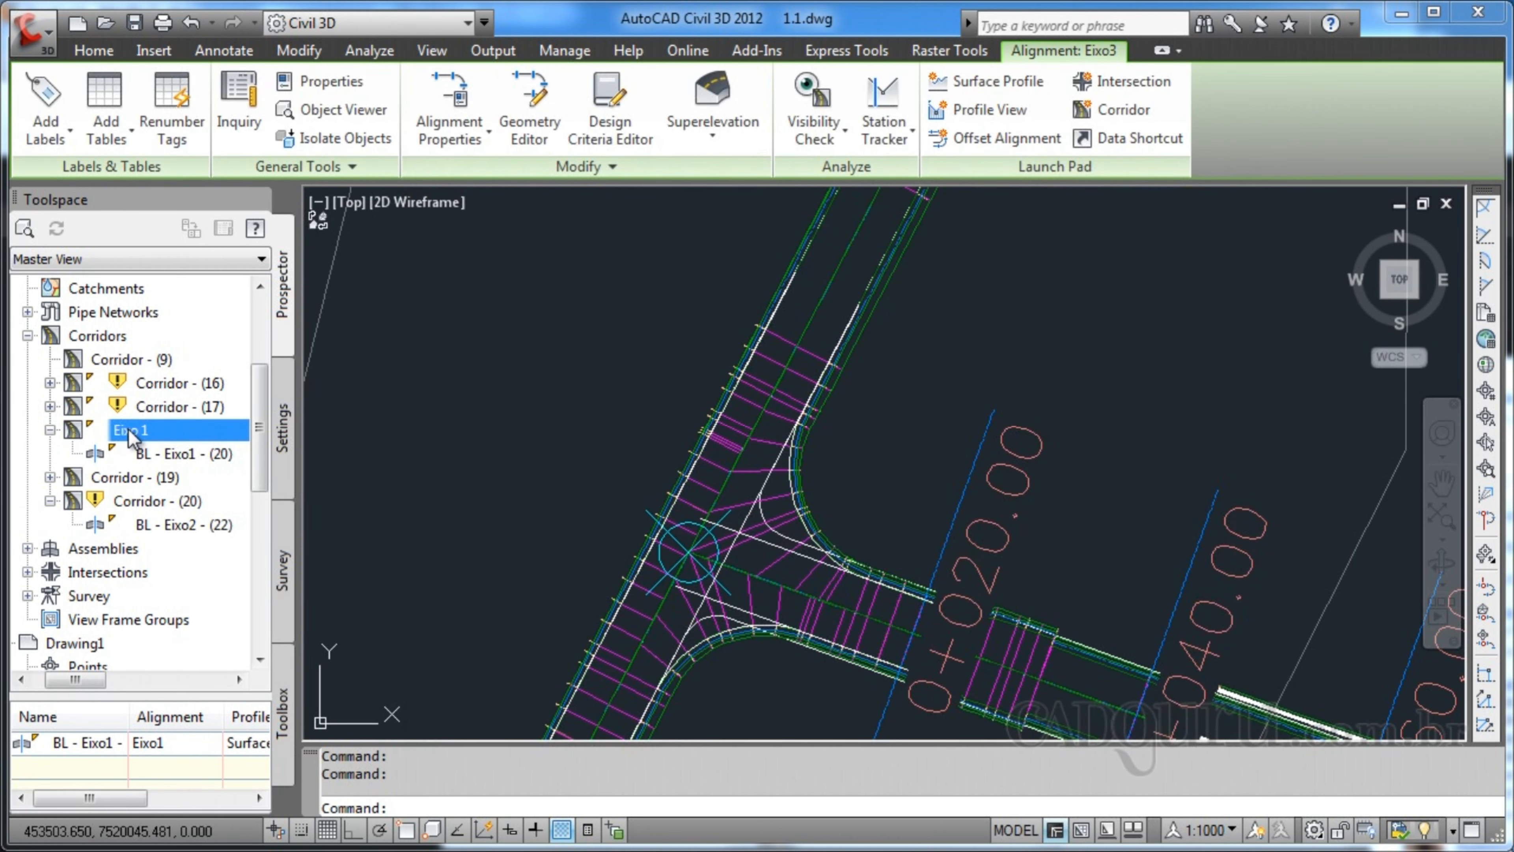
pyautogui.scroll(-6, 966, 417)
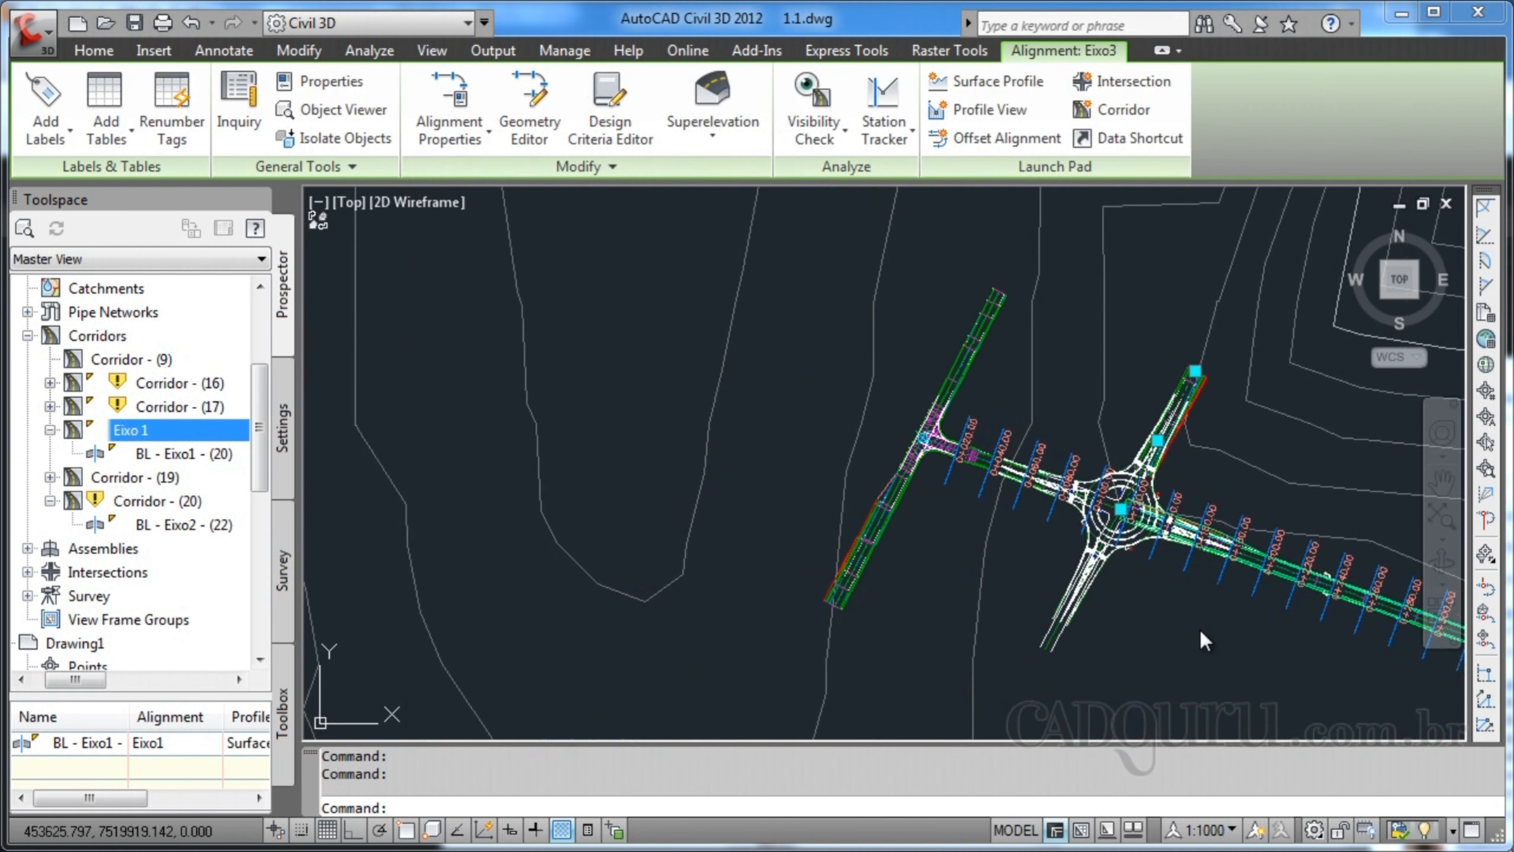